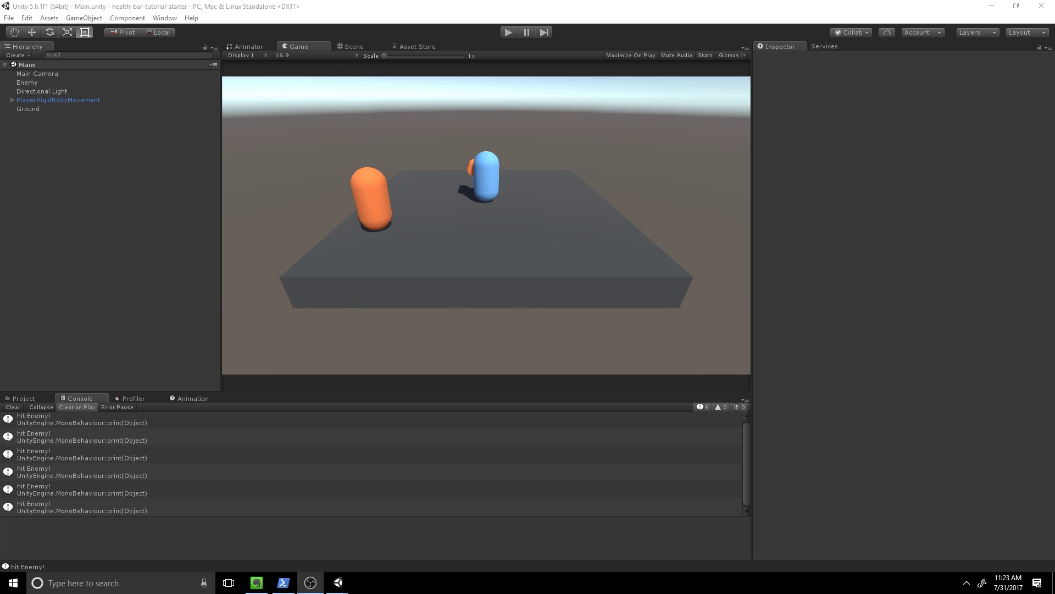
- Show the Assets folders in the Project panel, browse the Scenes folder, and clear the selection
left_click(41, 398)
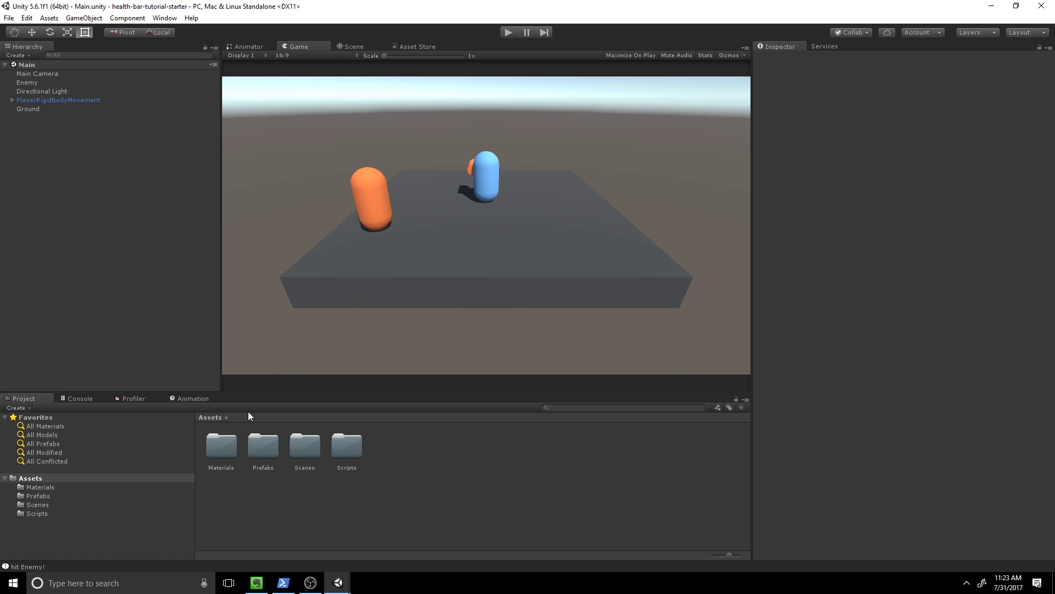
double_click(301, 441)
left_click(230, 447)
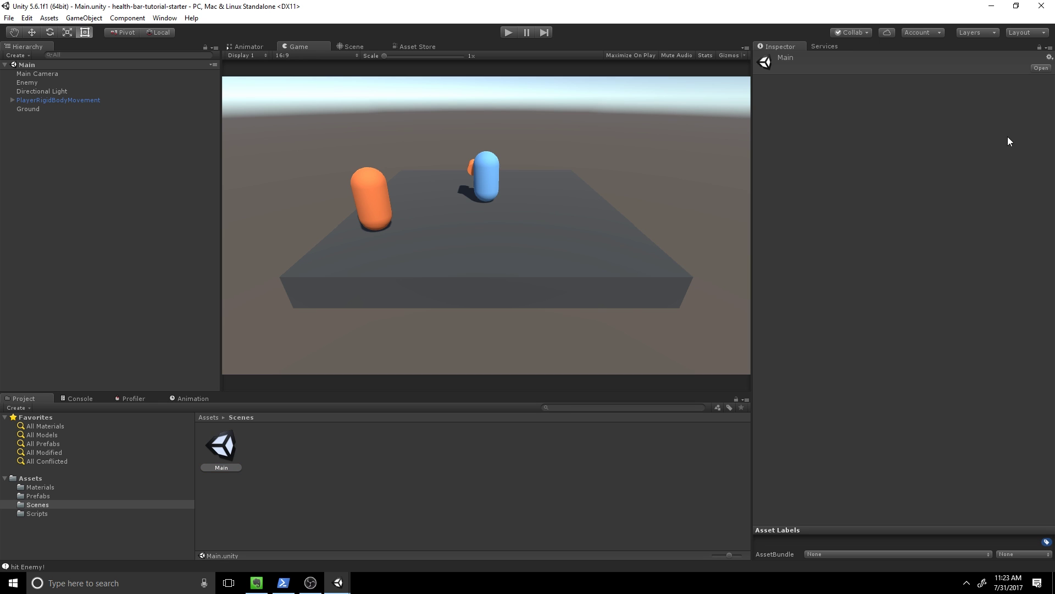
left_click(26, 480)
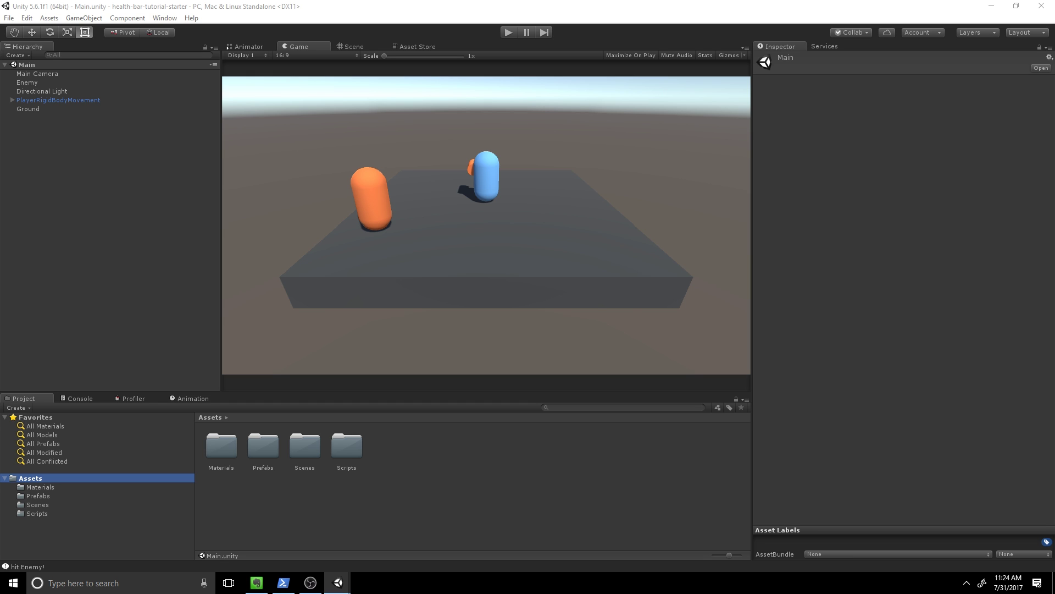
left_click(275, 226)
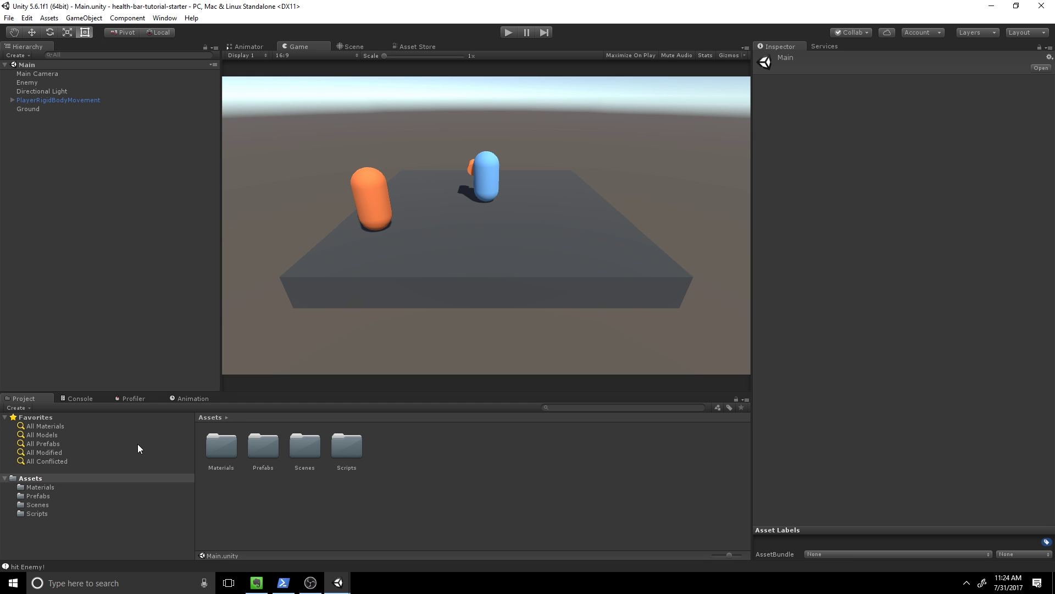
left_click(77, 157)
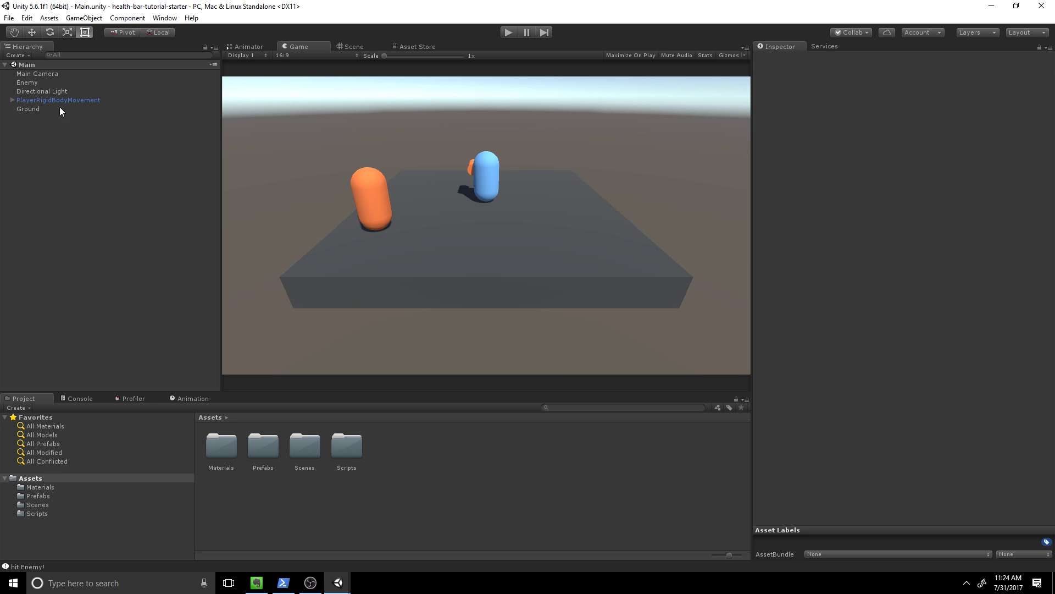
- Add a UI Canvas to the scene and name it HealthBar
right_click(75, 174)
mouse_move(98, 337)
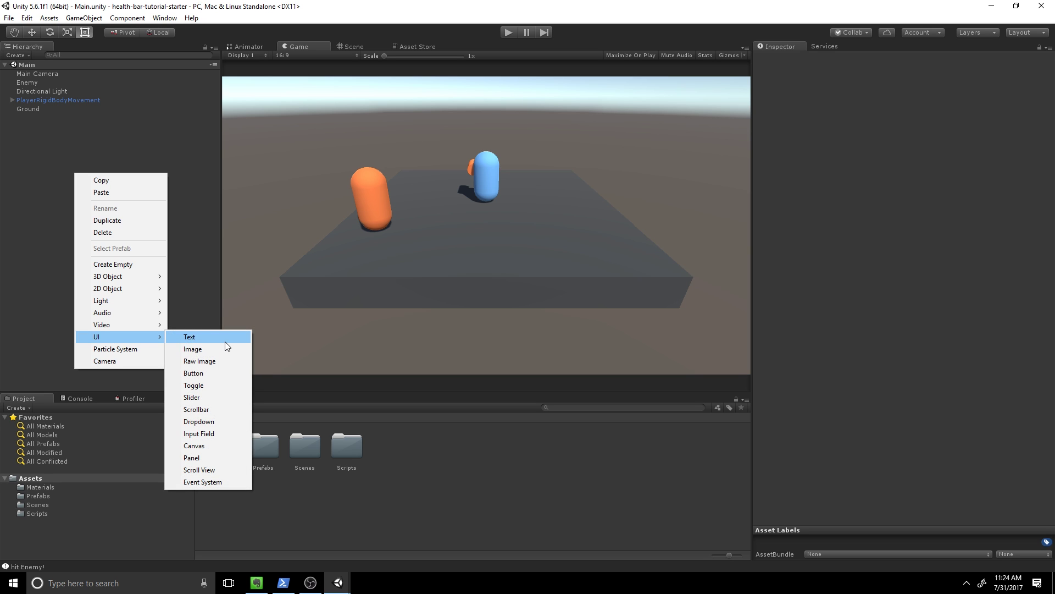
left_click(208, 445)
left_click(48, 115)
type("HealthBar")
key("Return")
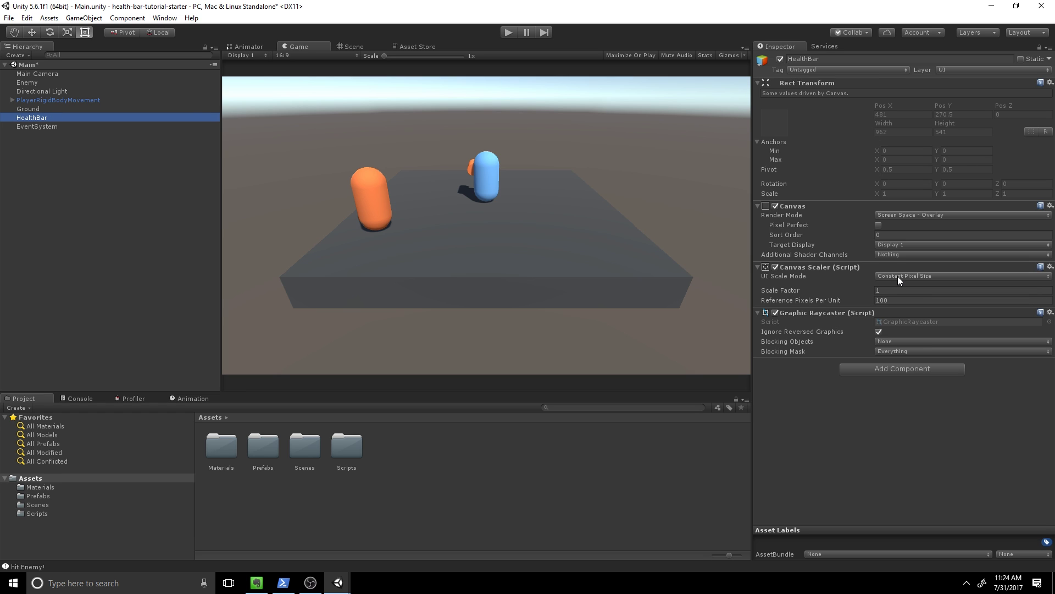
- Set the canvas Render Mode to World Space with Reference Pixels Per Unit 1
left_click(912, 215)
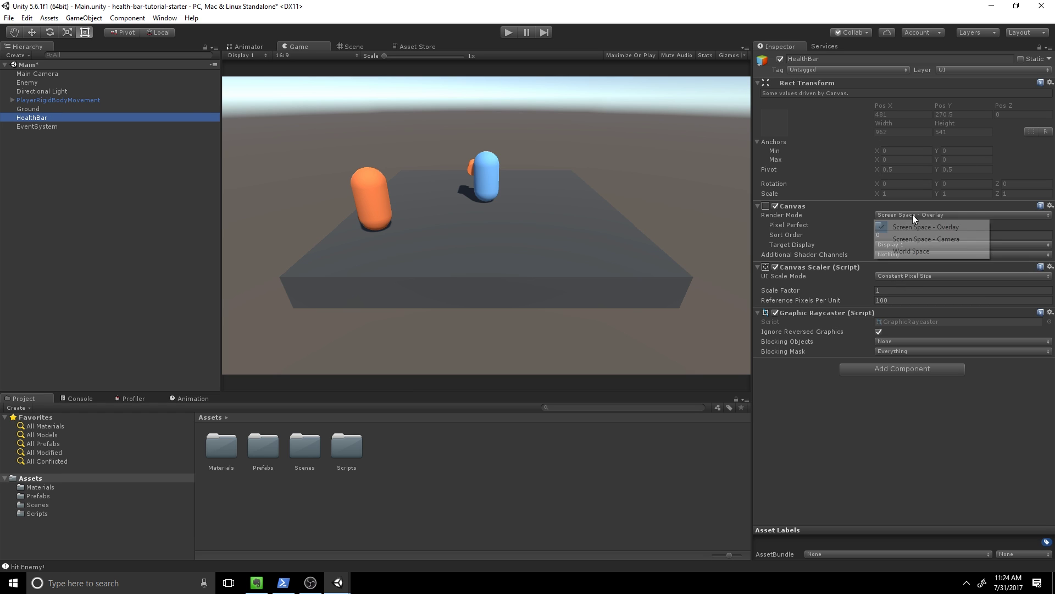
left_click(908, 247)
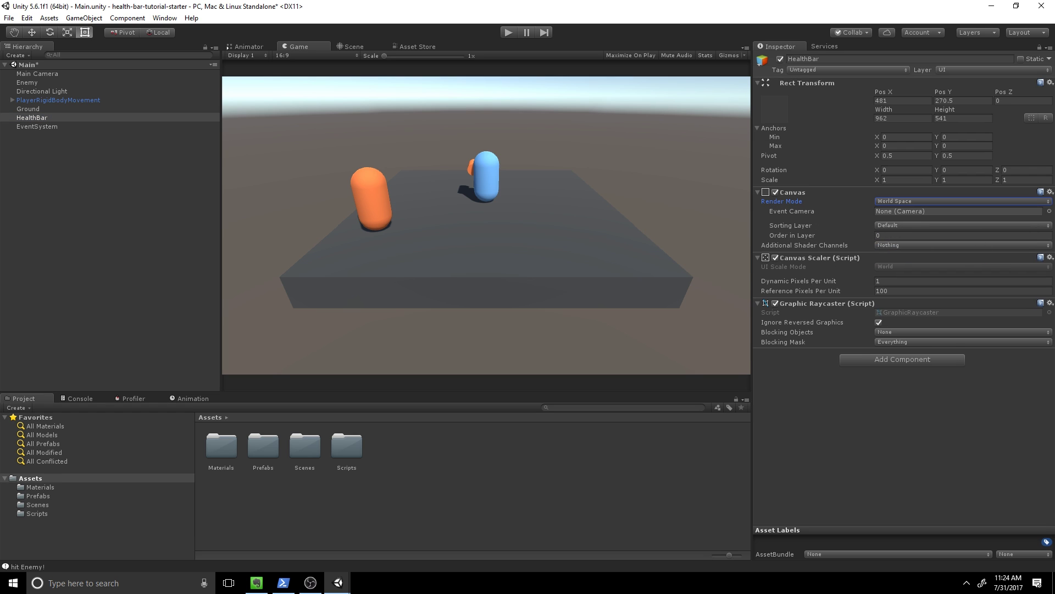
left_click(908, 290)
type("1")
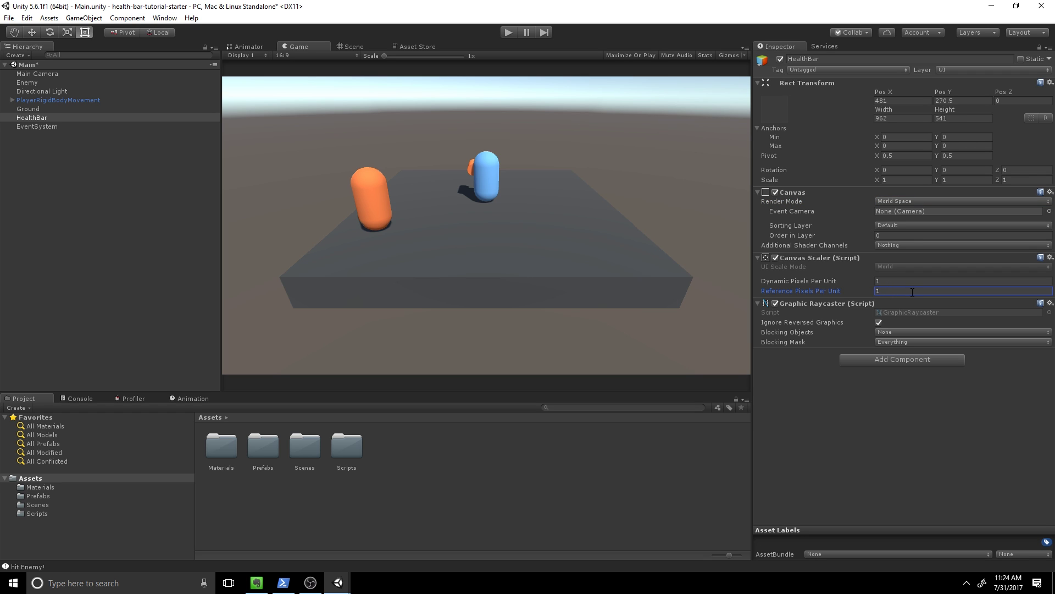
left_click(48, 118)
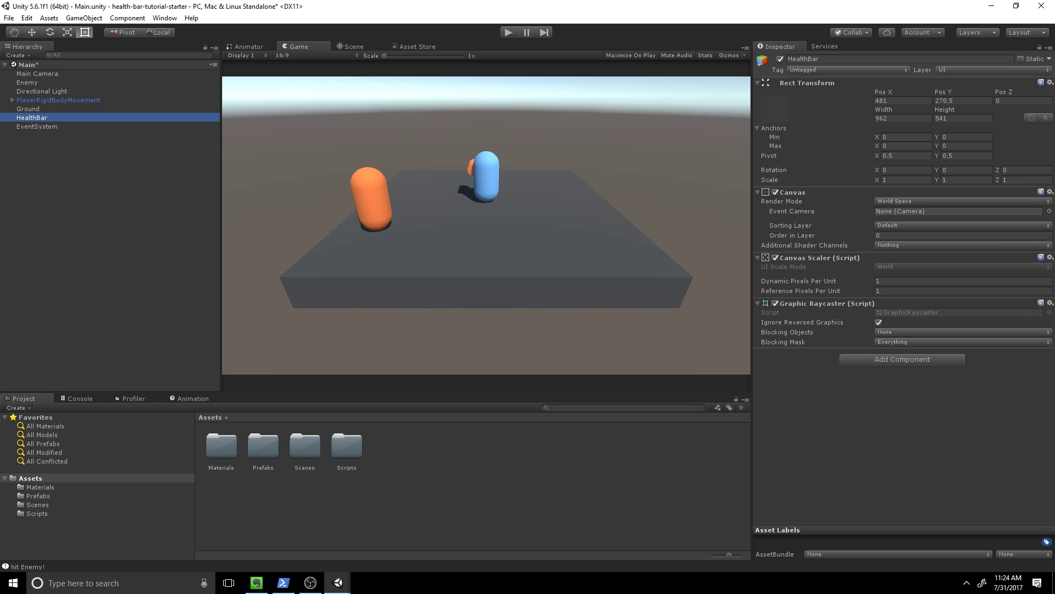
- Frame HealthBar in the Scene view and set its width 4.42 and height 1.03
right_click(64, 117)
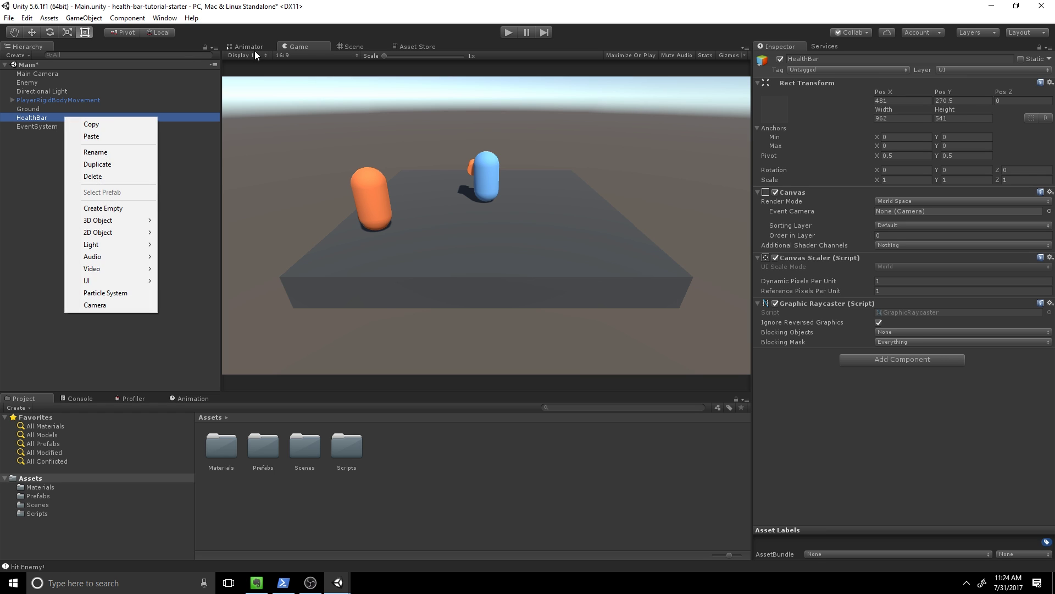
left_click(352, 45)
key("f")
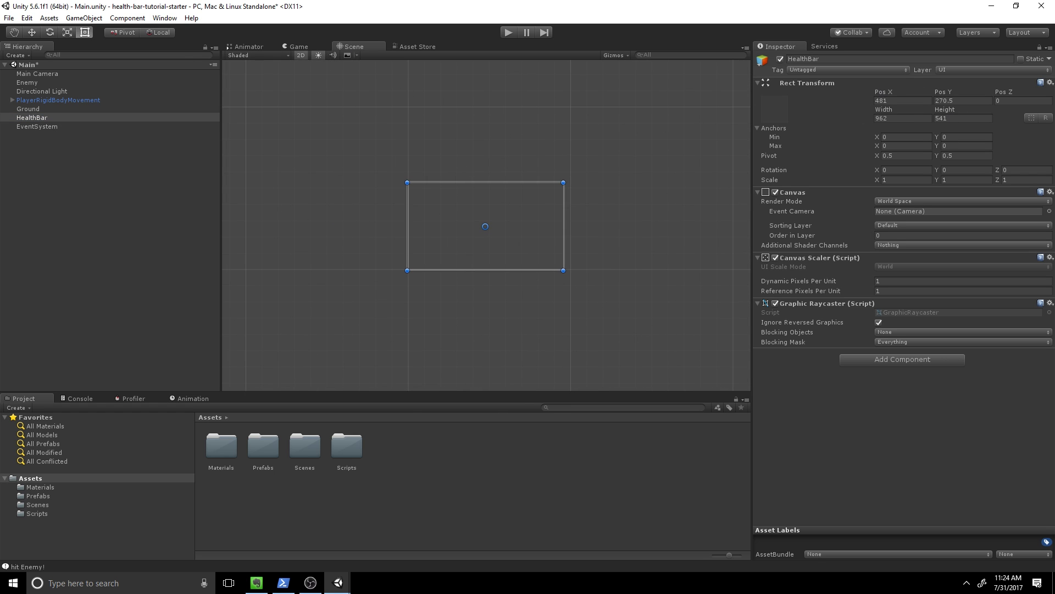
left_click(920, 113)
type("4.42")
key("Tab")
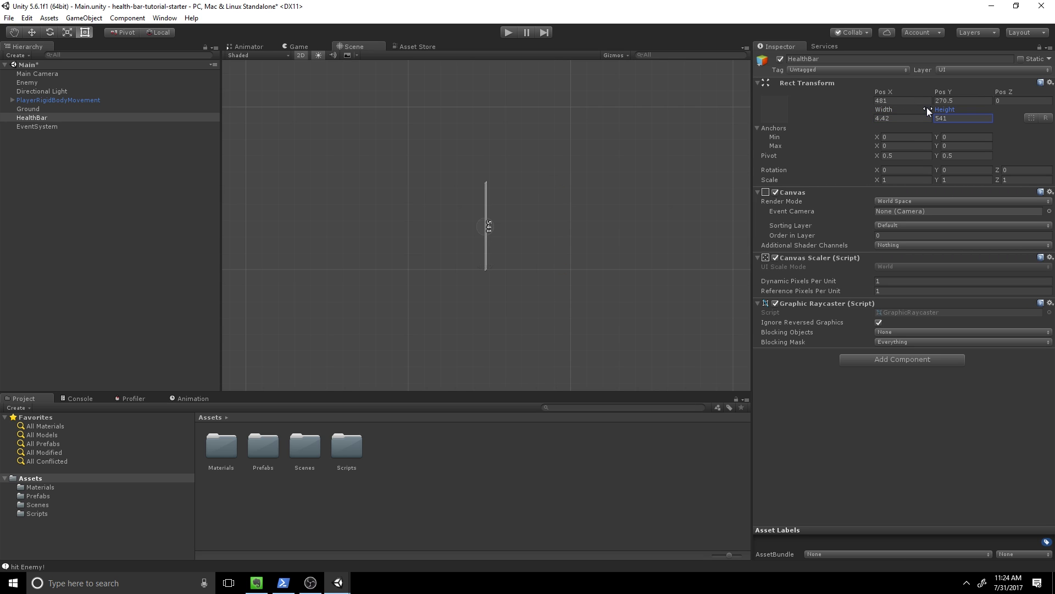
type("1.03")
left_click(437, 213)
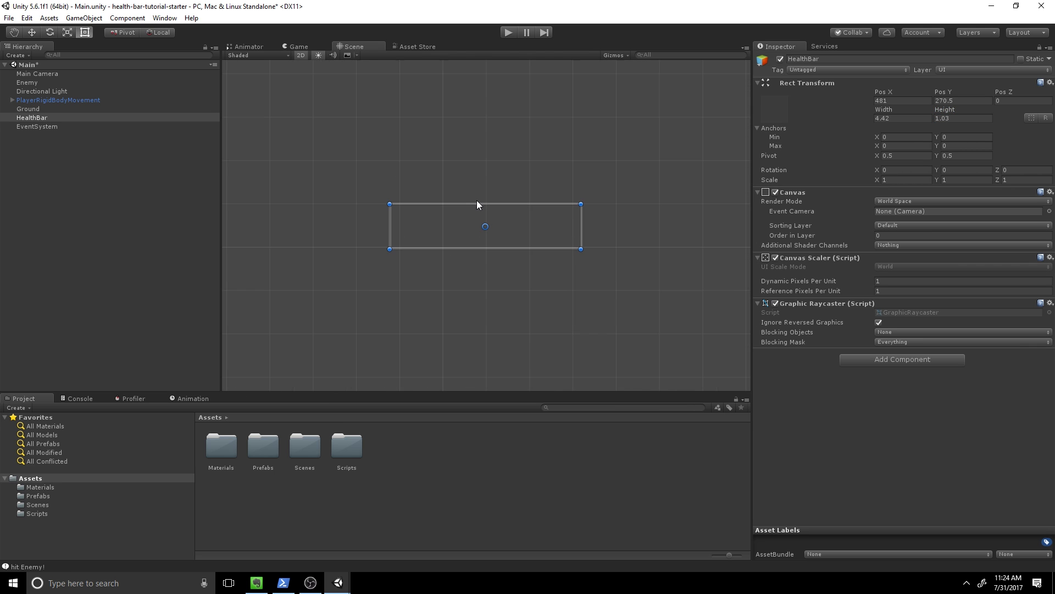
- Set the canvas Pos X and Pos Y to 0 and reframe it
left_click(917, 101)
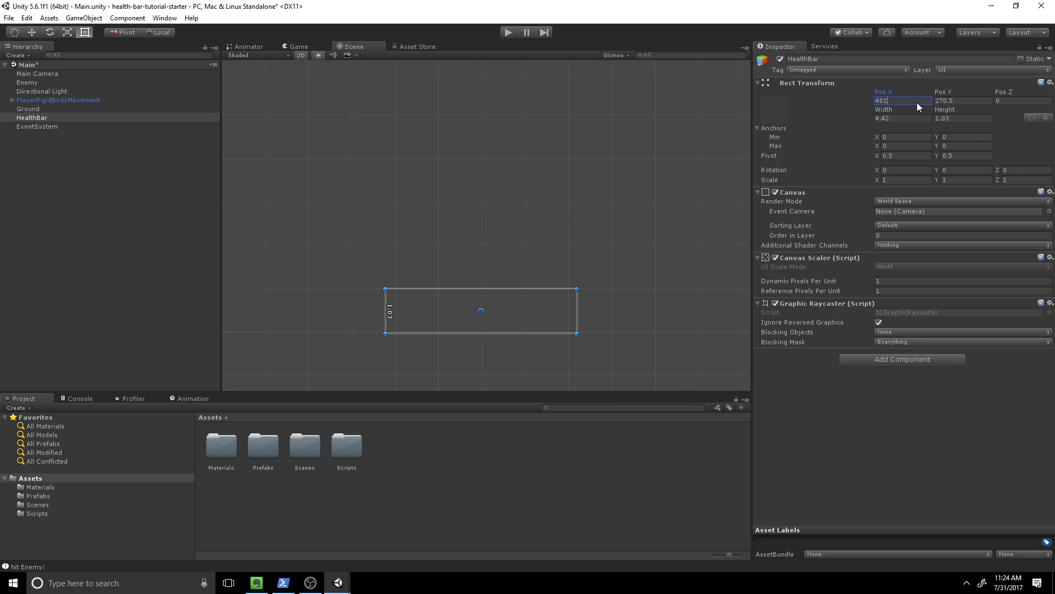
type("0")
key("Tab")
type("0")
key("Return")
key("f")
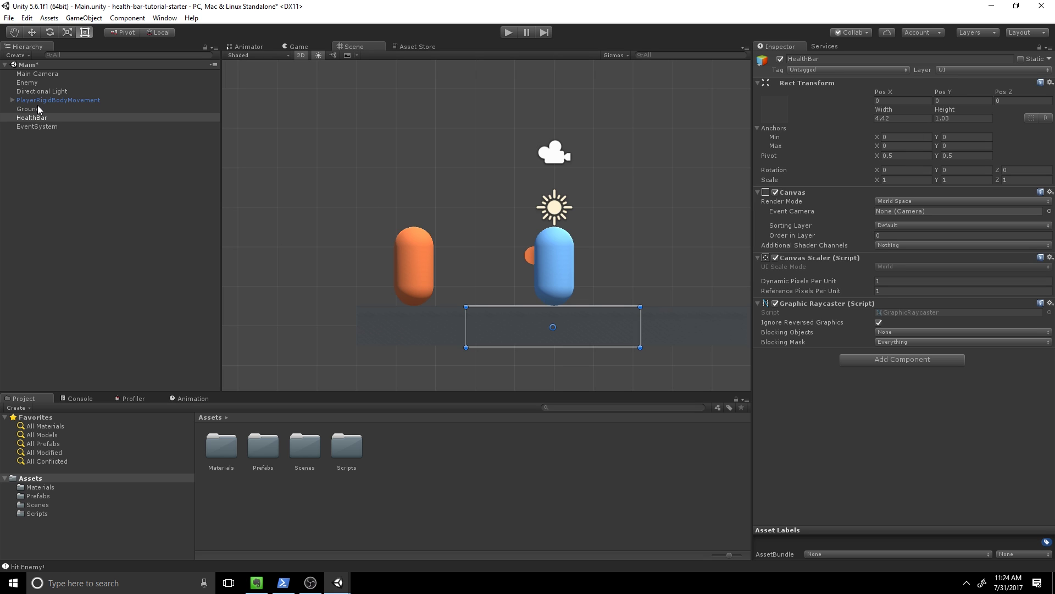
- Parent HealthBar to Enemy, zero Pos X and Pos Z, return it to the root, and save
mouse_move(35, 113)
left_mouse_down()
mouse_move(45, 118)
mouse_move(46, 82)
left_mouse_up()
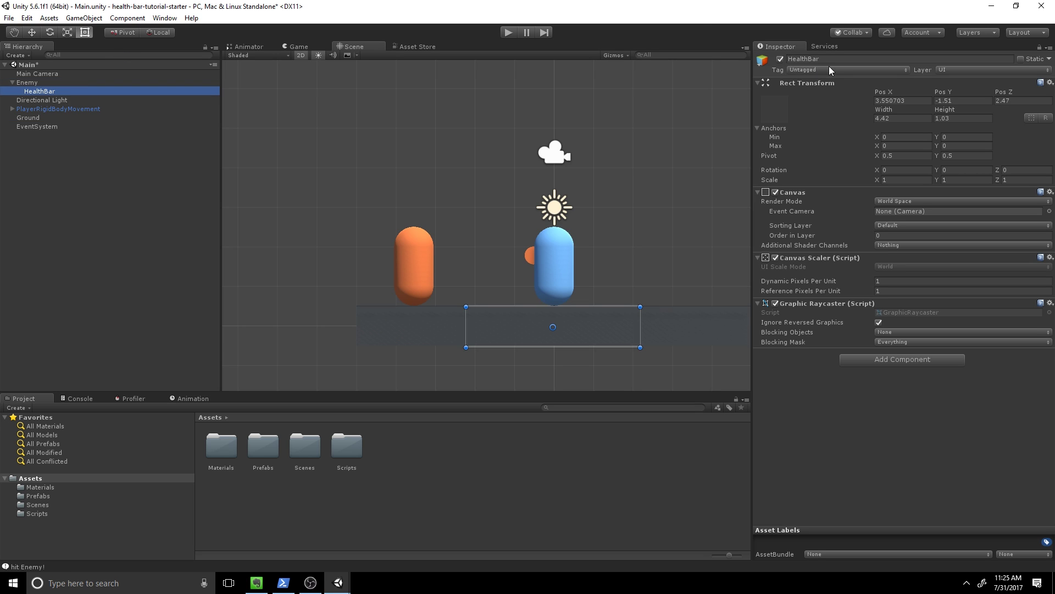
left_click(888, 102)
type("0")
left_click(1029, 101)
type("0")
left_click_drag(51, 90, 50, 131)
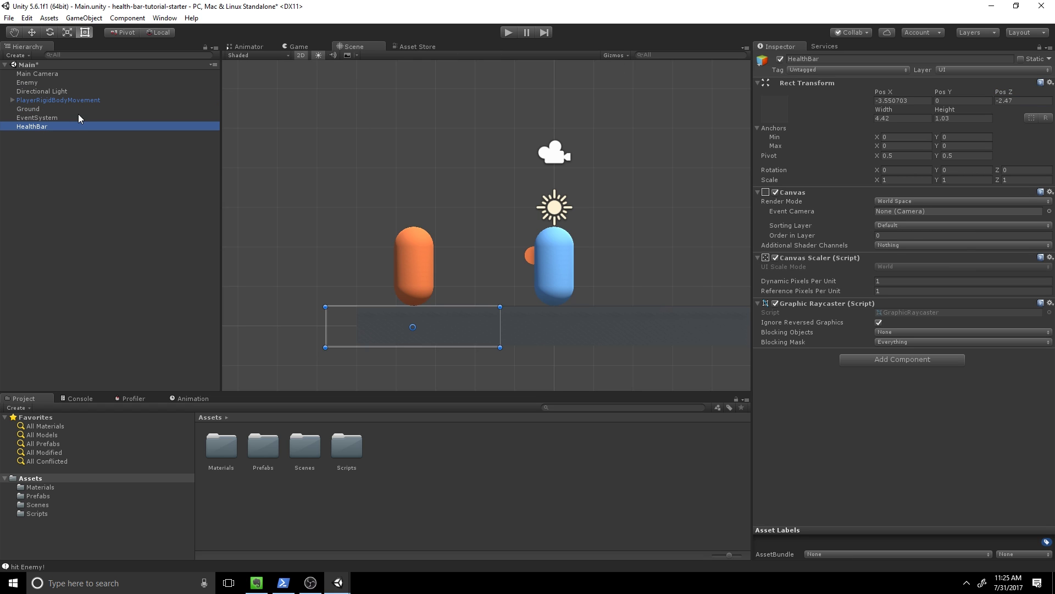
key("ctrl+s")
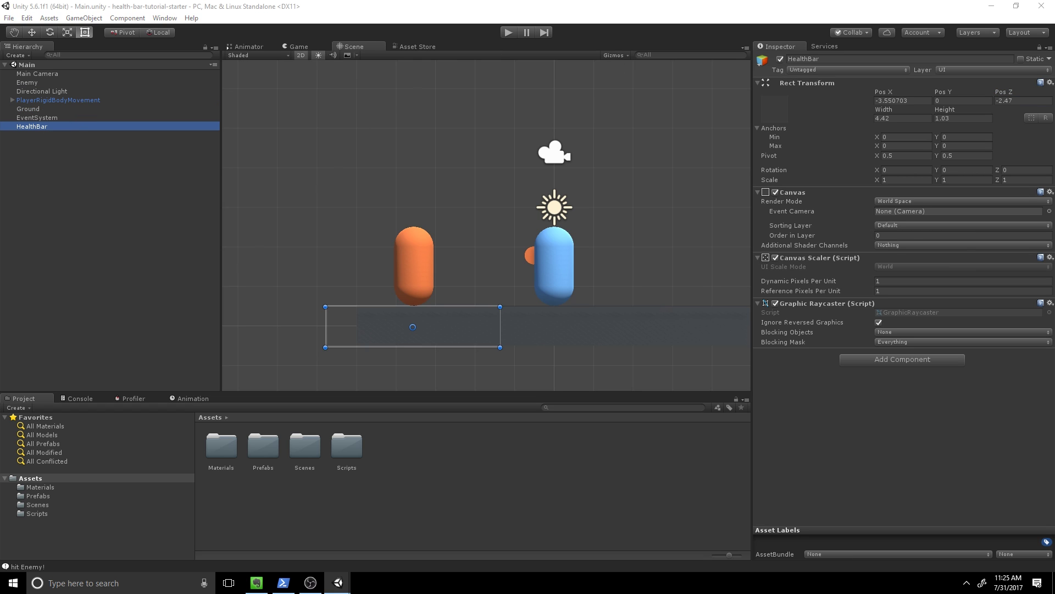
- Set HealthBar's Pos Y to 3.51
left_click(960, 101)
type("th-bar-tutorial.git")
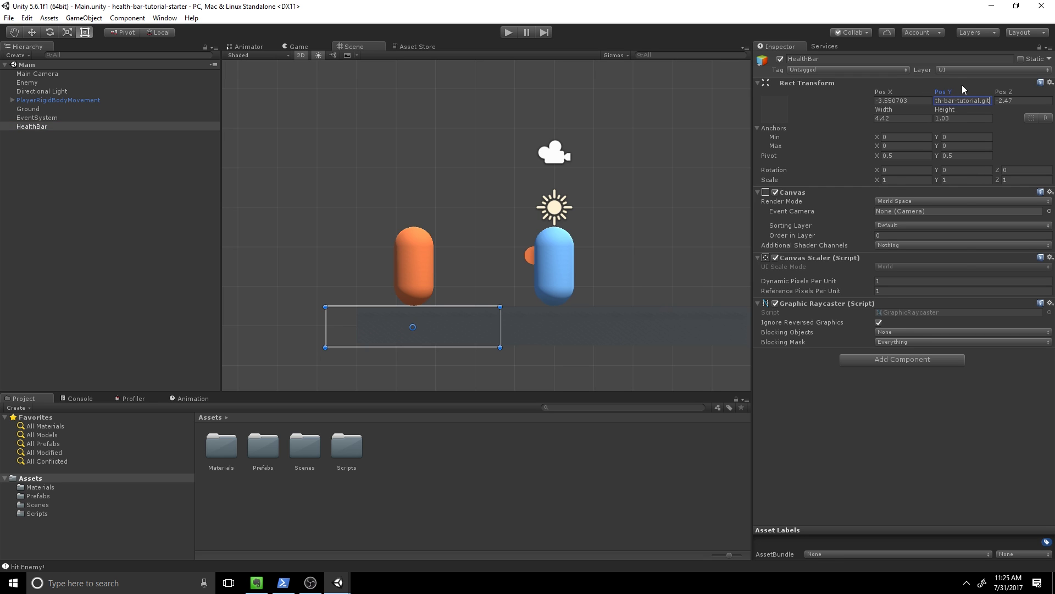
key("ctrl+a")
type("3.51")
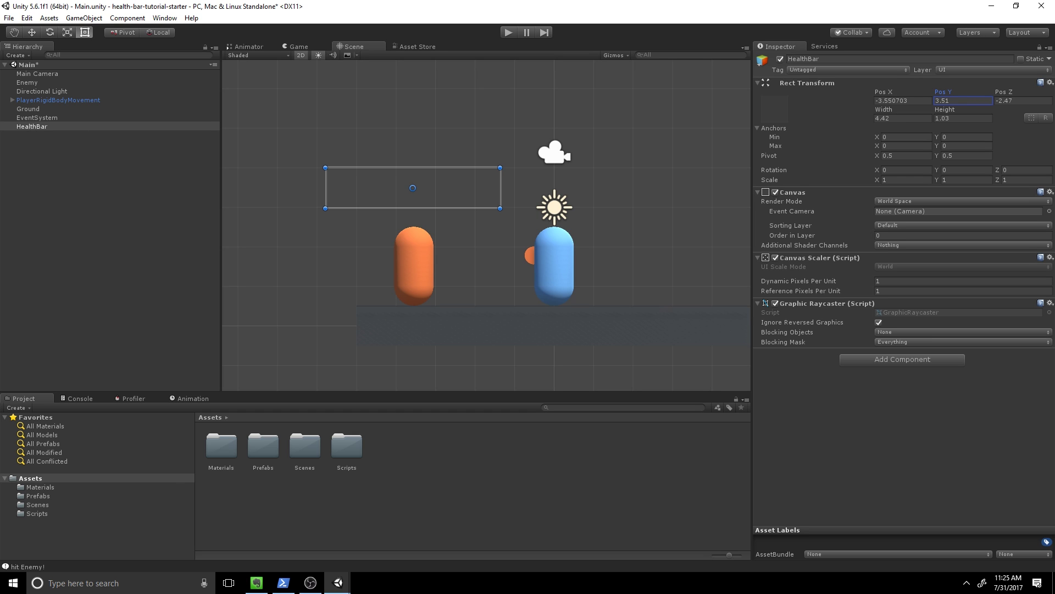
- Add a black UI Panel inside the HealthBar canvas
right_click(72, 128)
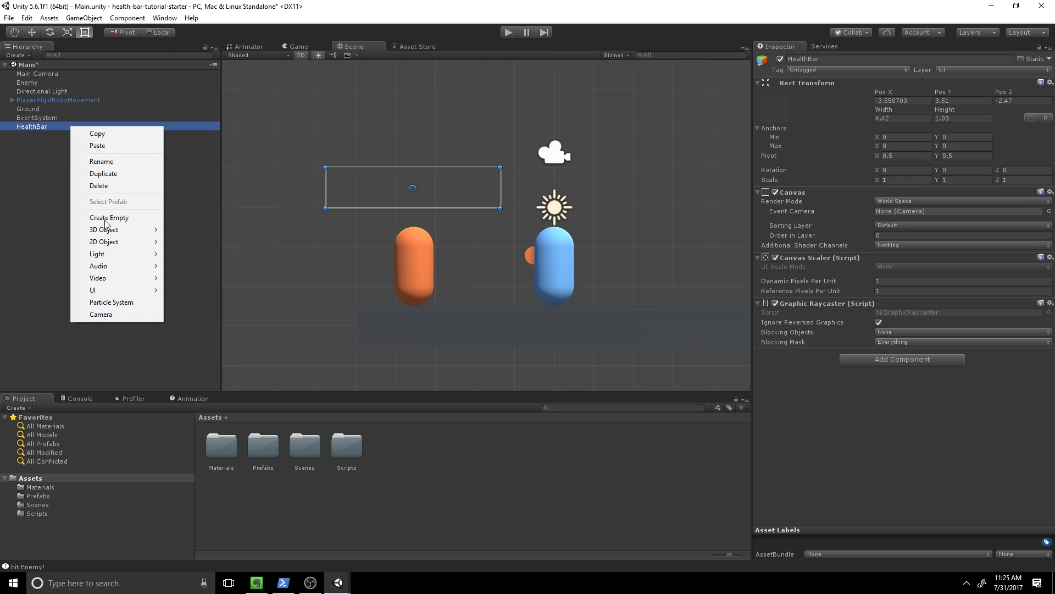
mouse_move(112, 290)
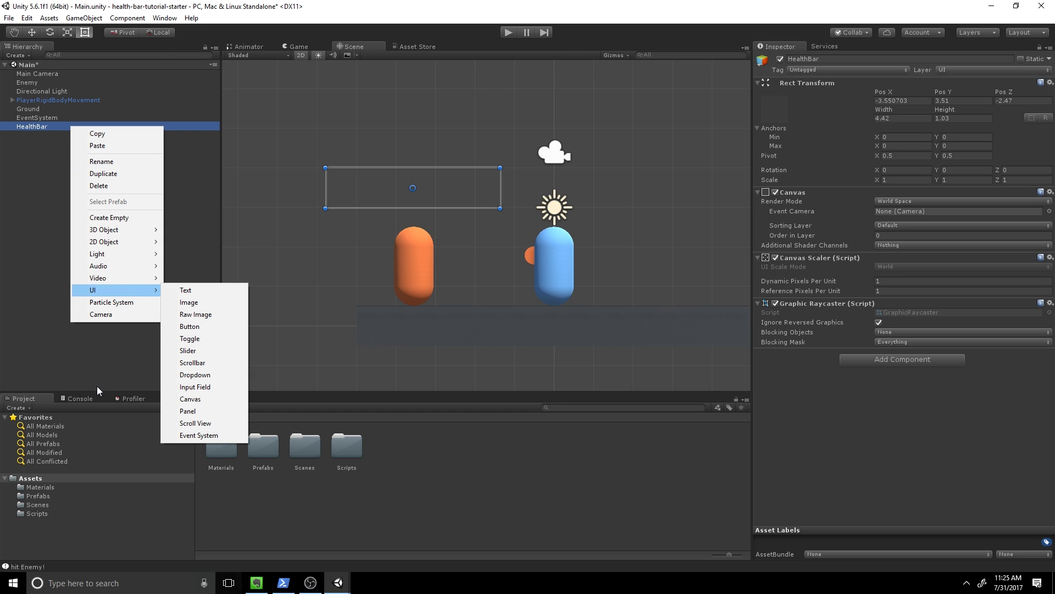
left_click(188, 411)
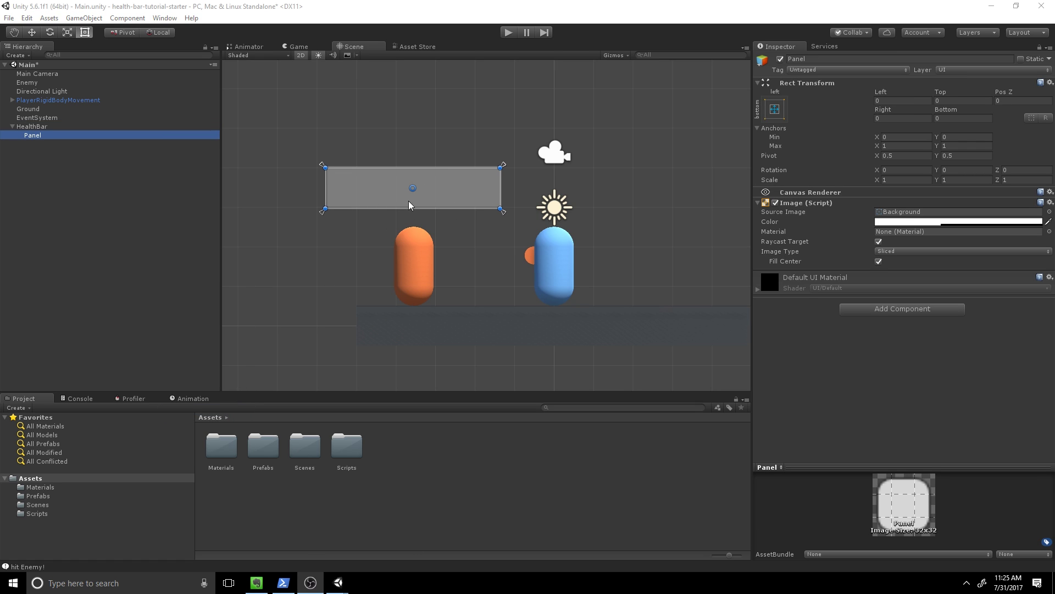
middle_click_drag(323, 192, 342, 186)
left_click(961, 222)
left_click_drag(171, 205, 247, 310)
left_click(270, 209)
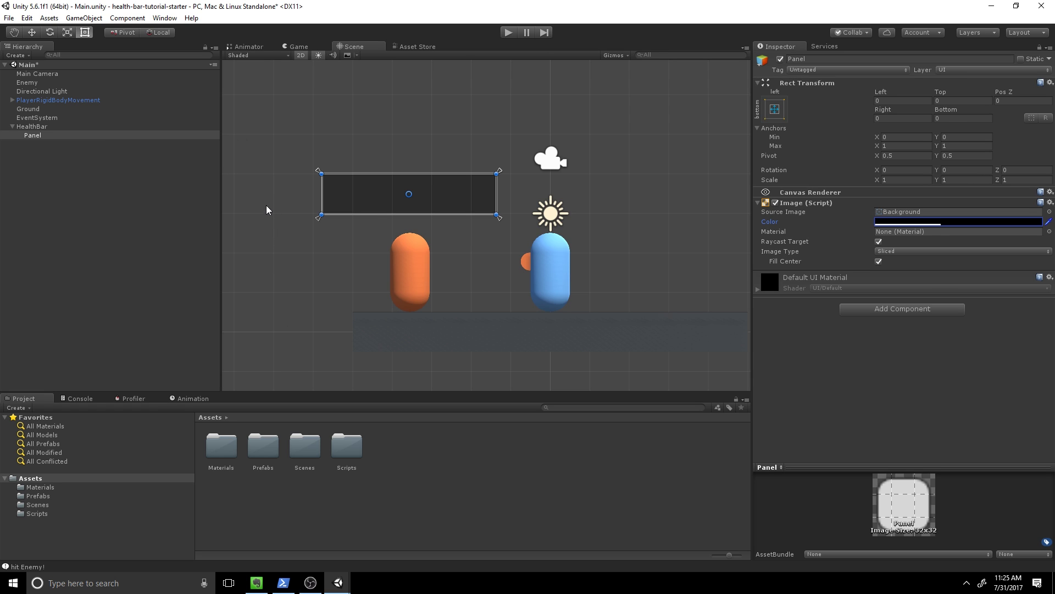
- Rename the Panel to HealthBarBacking
left_click(61, 132)
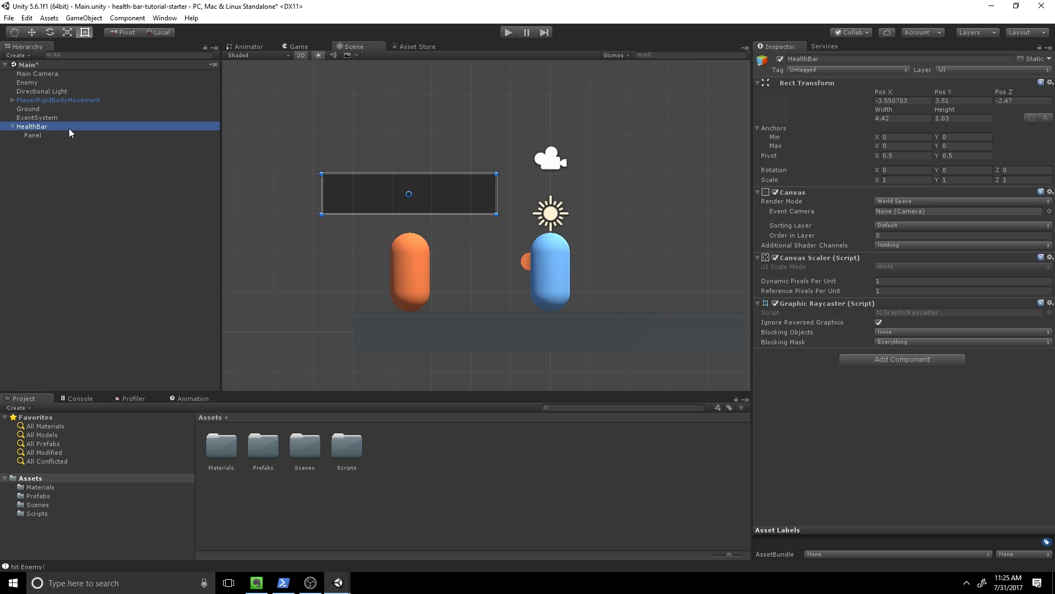
left_click(67, 135)
left_click(51, 137)
type("HealthBar")
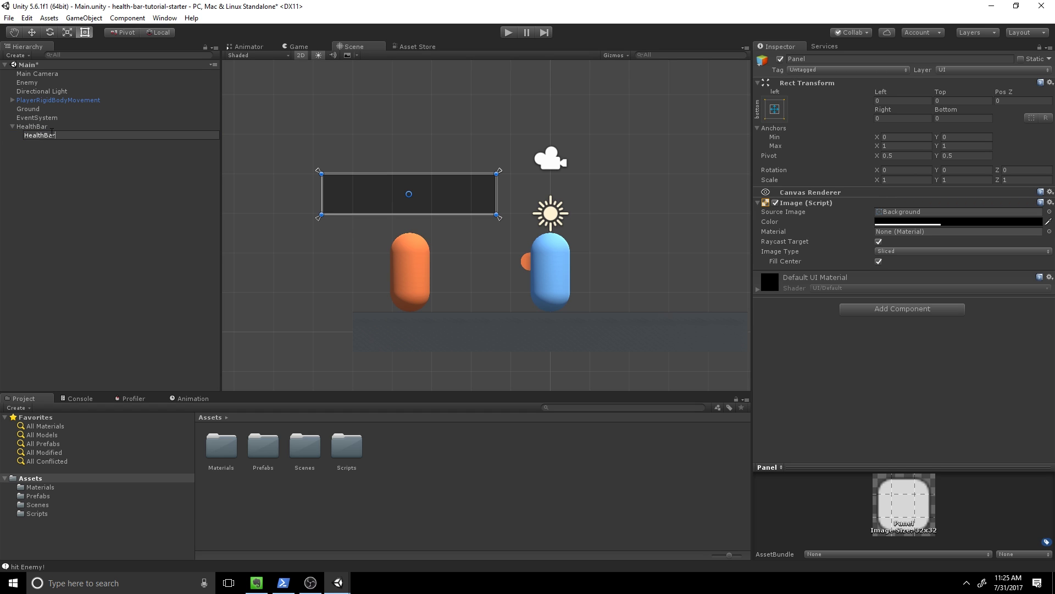
type("Backing")
key("Return")
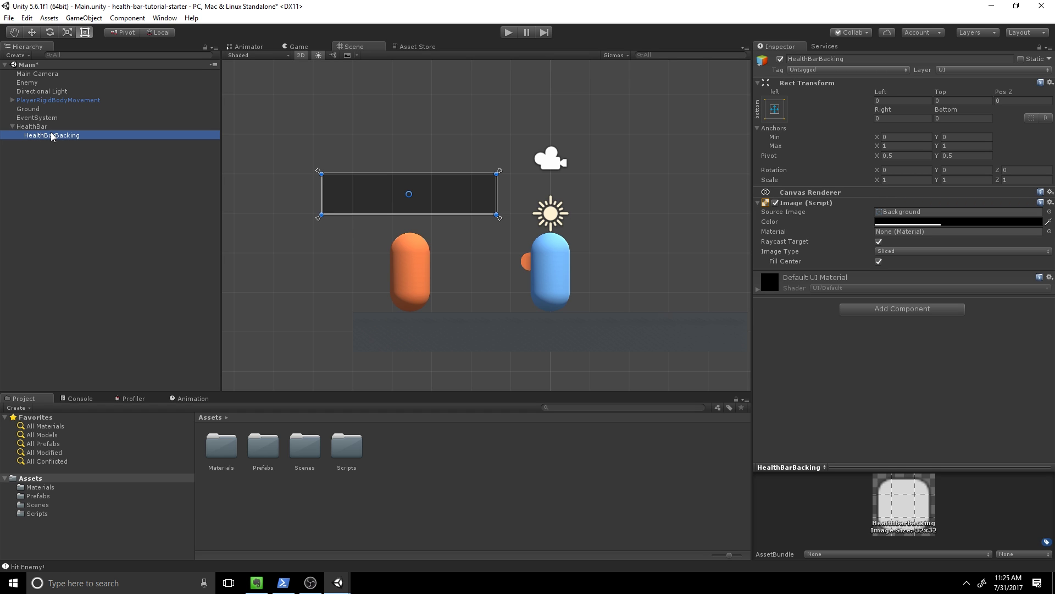
- Add a UI Slider under HealthBarBacking and apply the stretch-stretch anchor preset
right_click(51, 137)
mouse_move(96, 285)
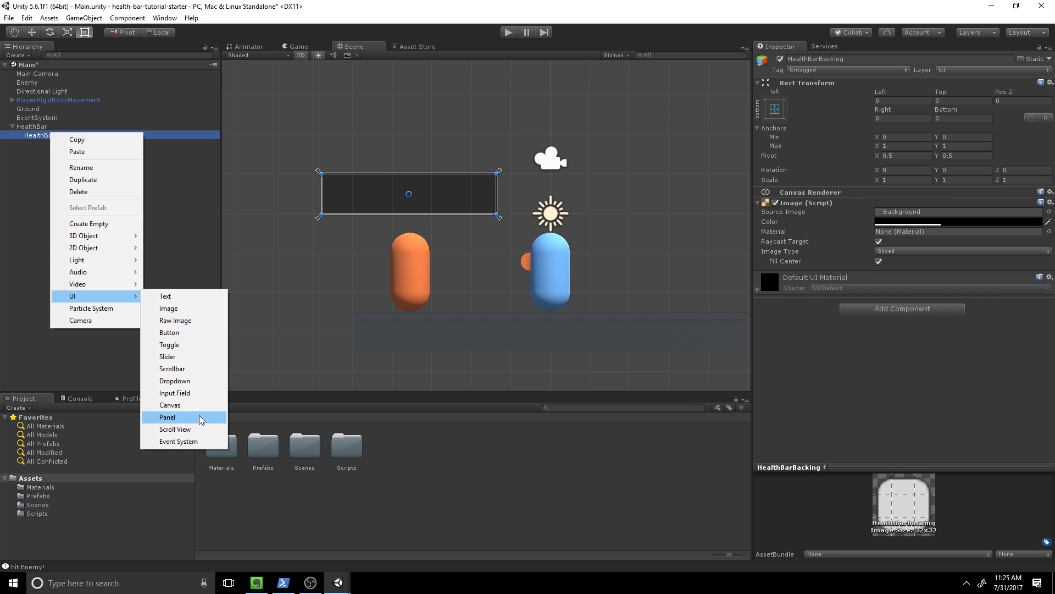
left_click(187, 357)
scroll(385, 208, "down", 3)
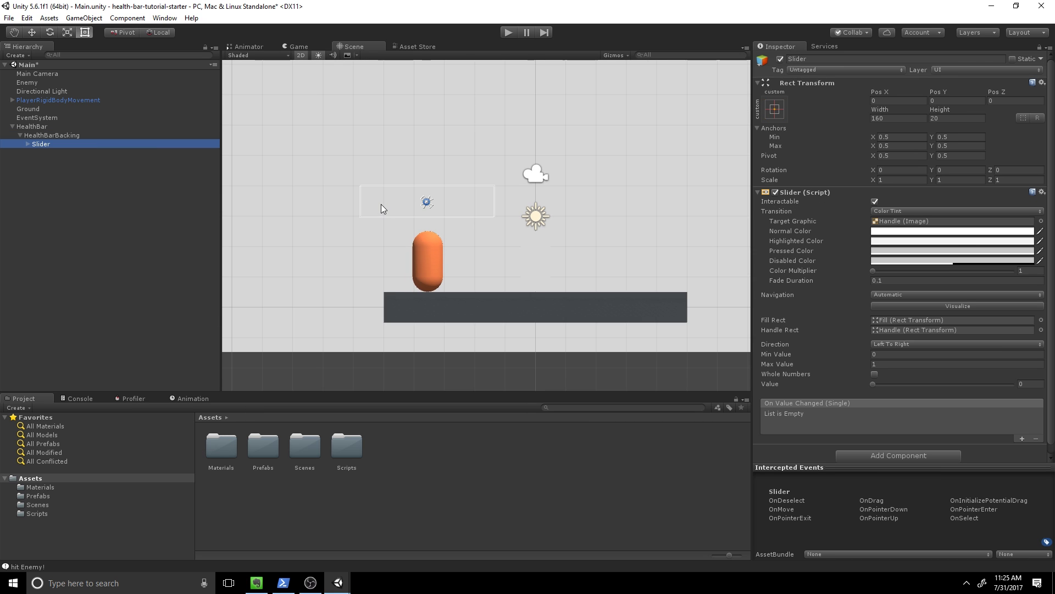
scroll(413, 176, "down", 3)
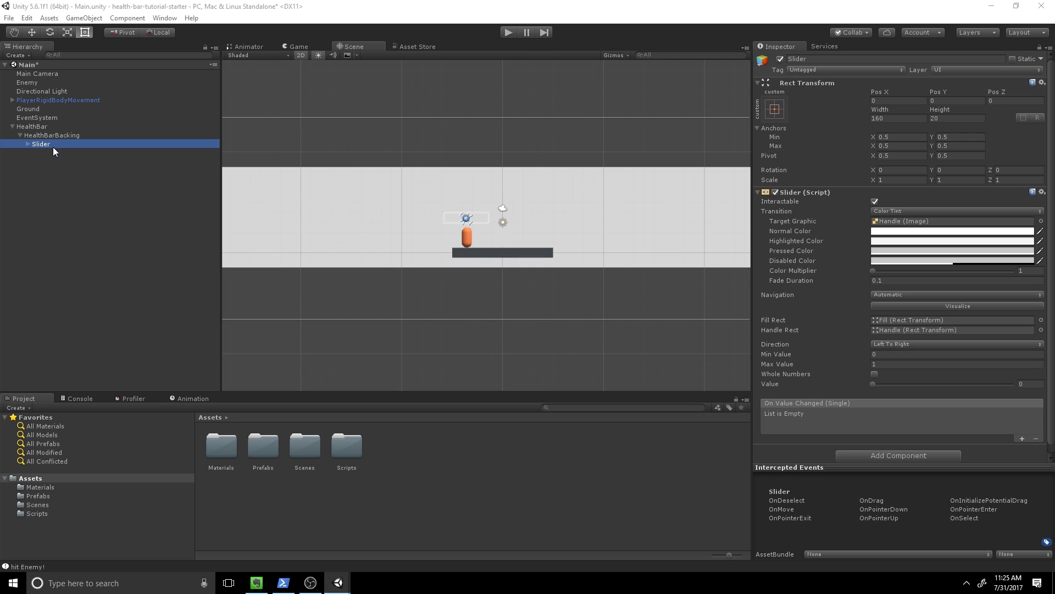
left_click(86, 144)
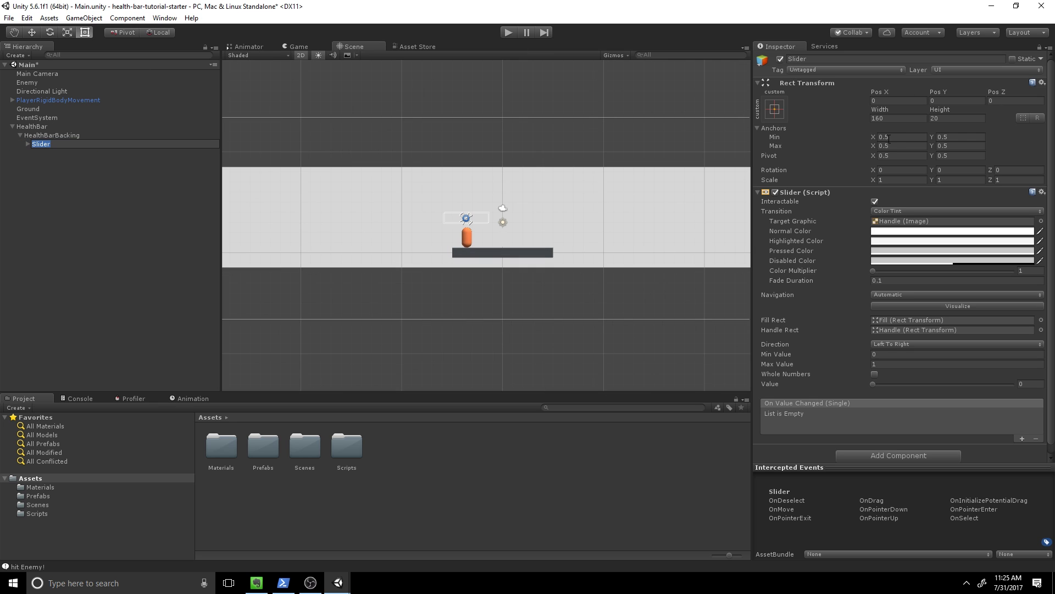
left_click(774, 109)
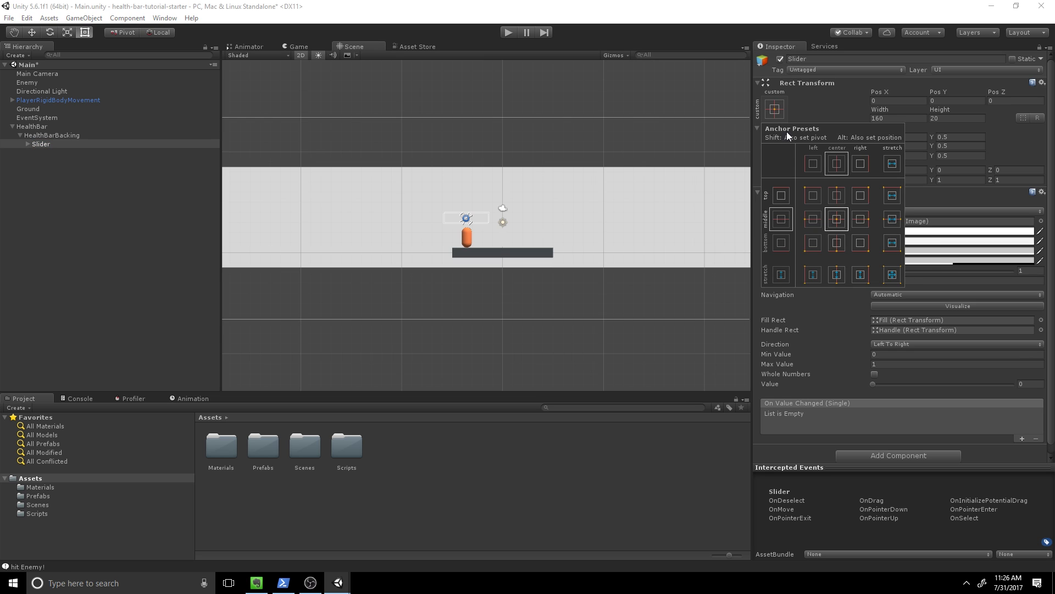
left_click(893, 278)
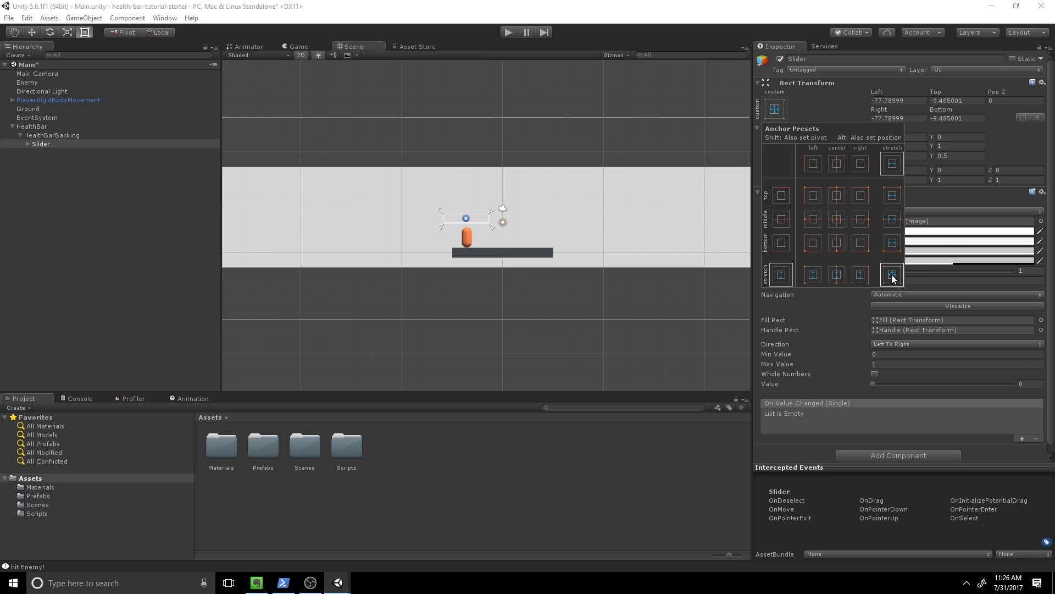
- Set the slider offsets to Left 0, Top 0, Right 0.205, Bottom 0
left_click(915, 99)
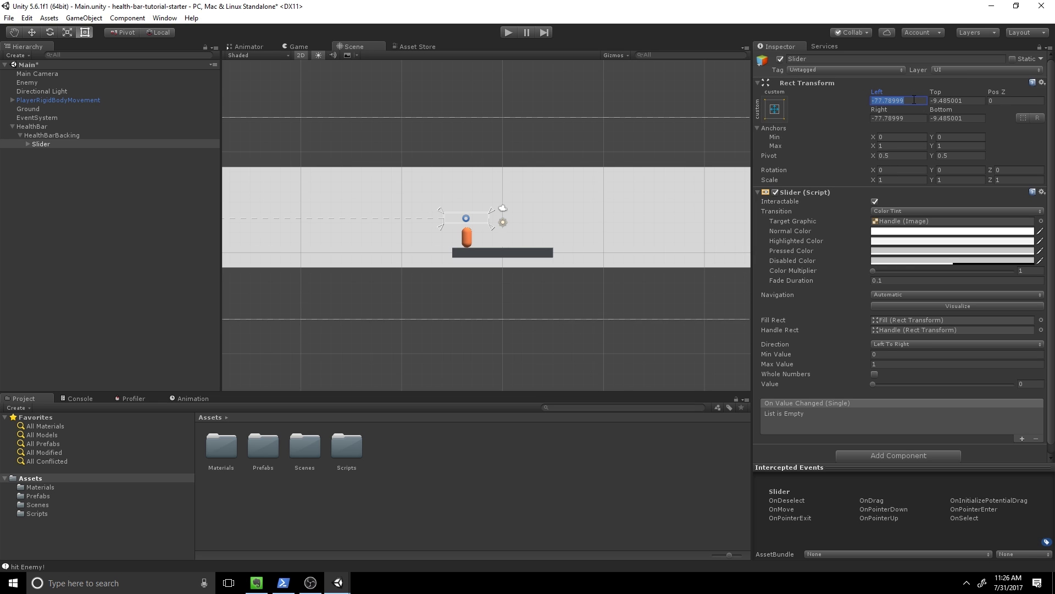
type("0")
key("Tab")
type("0")
key("Tab")
key("Tab")
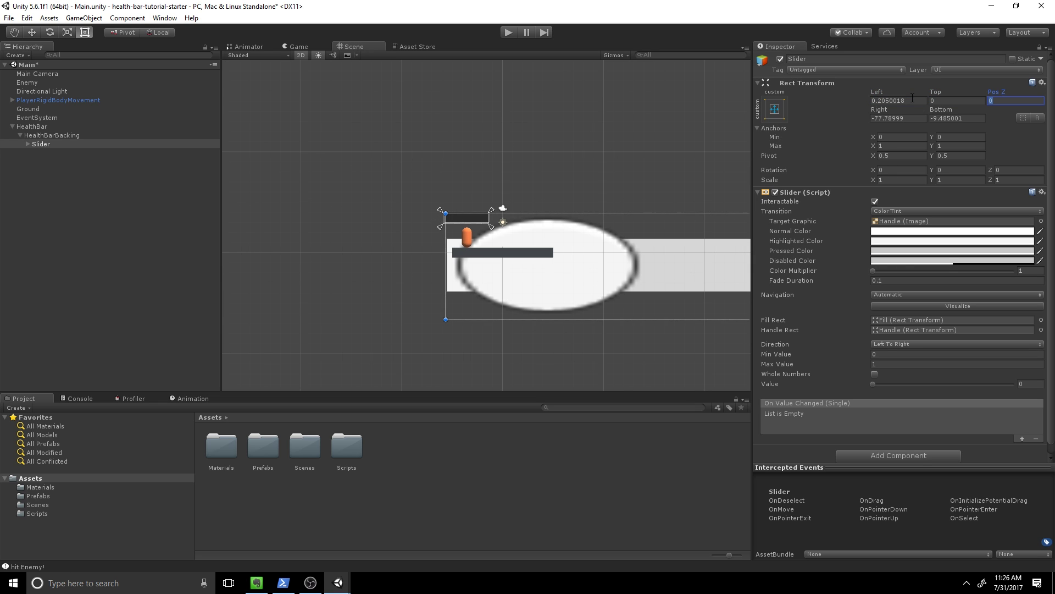
type("2")
key("BackSpace")
type("0.205")
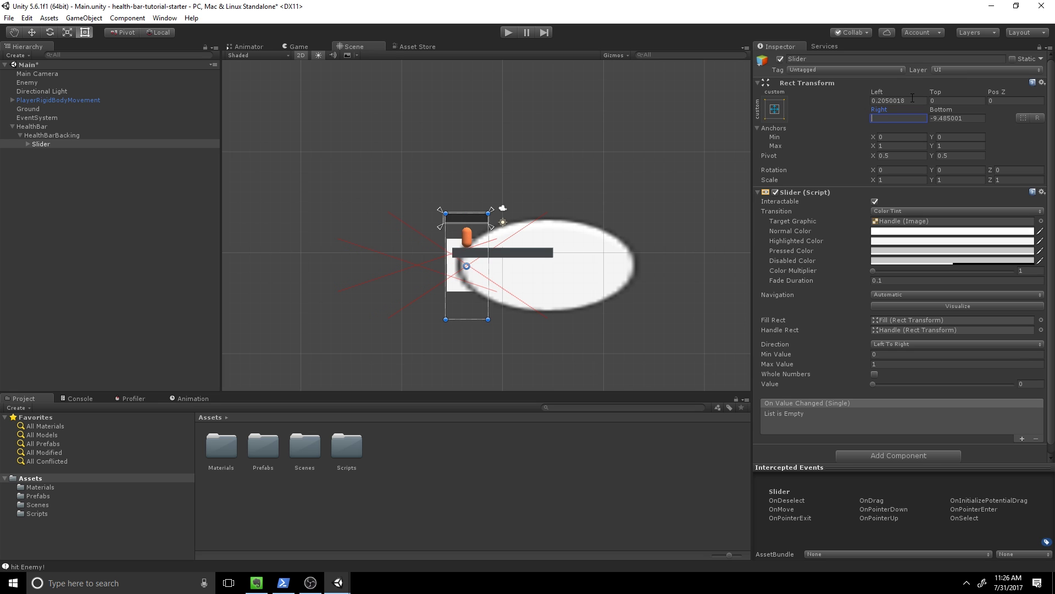
key("Tab")
type("0")
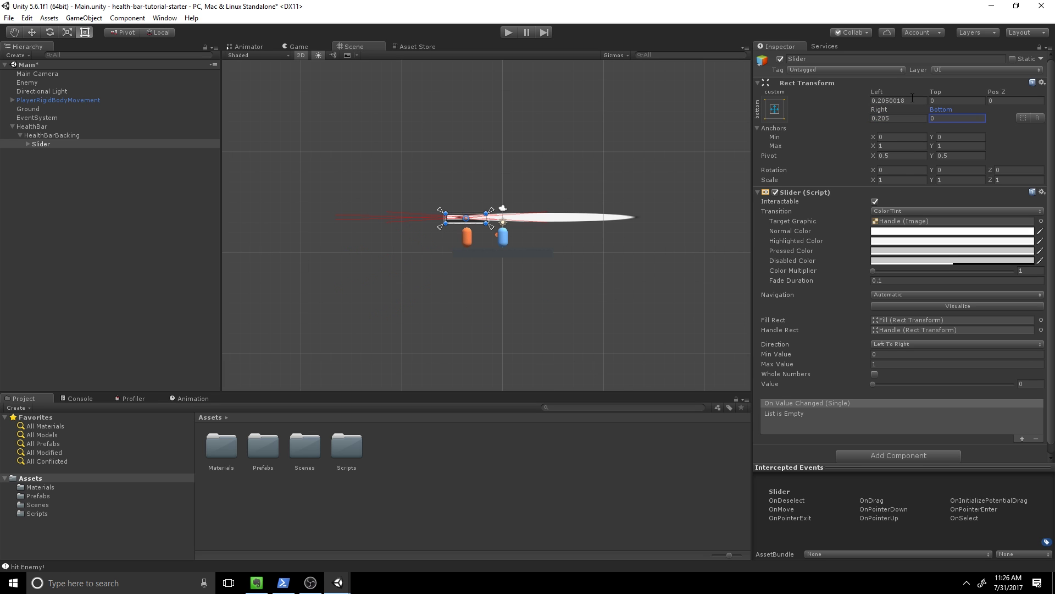
scroll(451, 220, "up", 5)
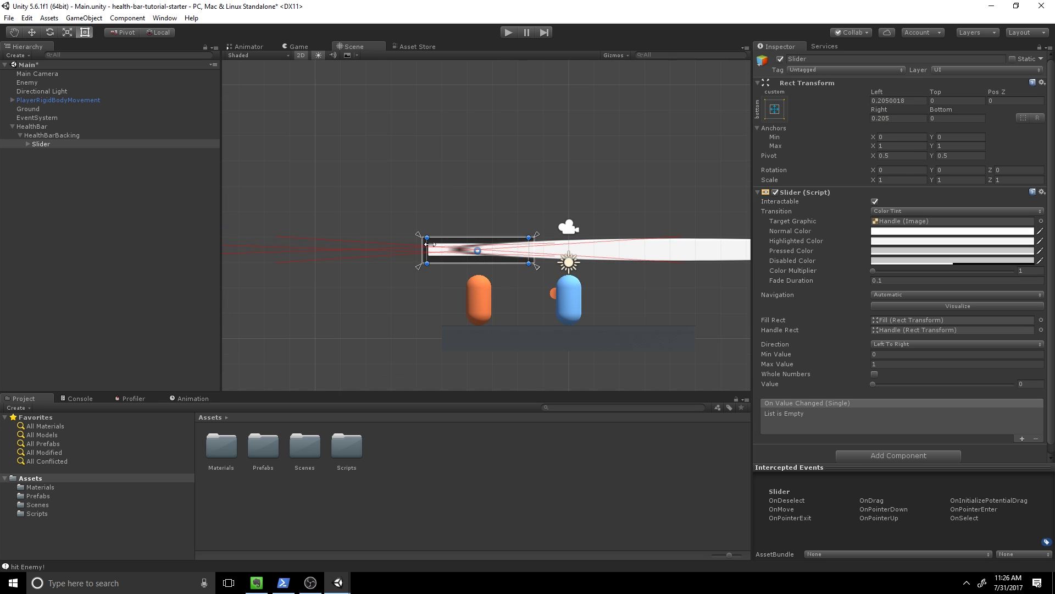
scroll(479, 232, "up", 3)
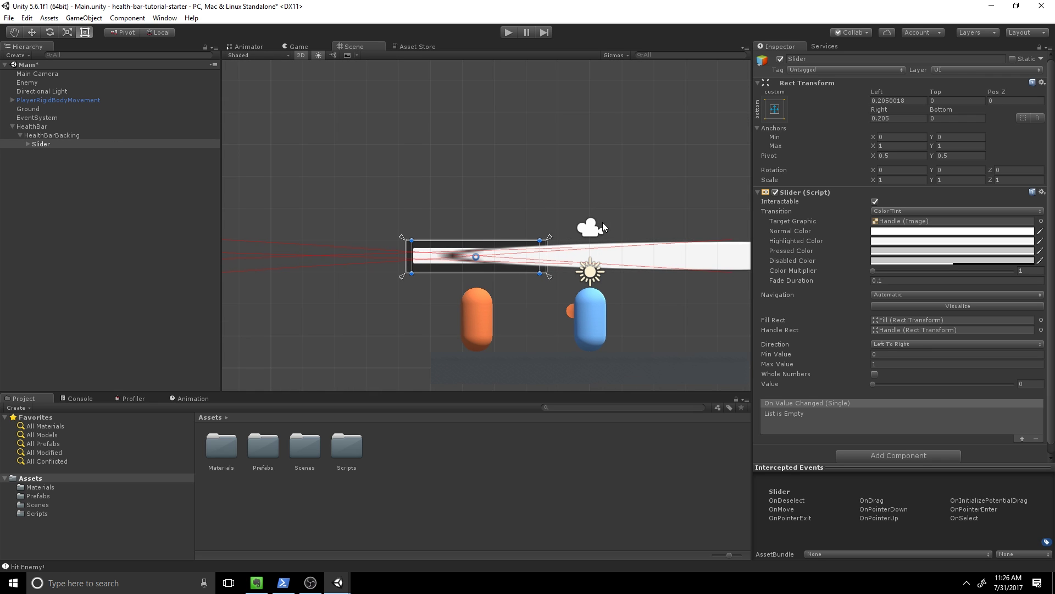
left_click(28, 144)
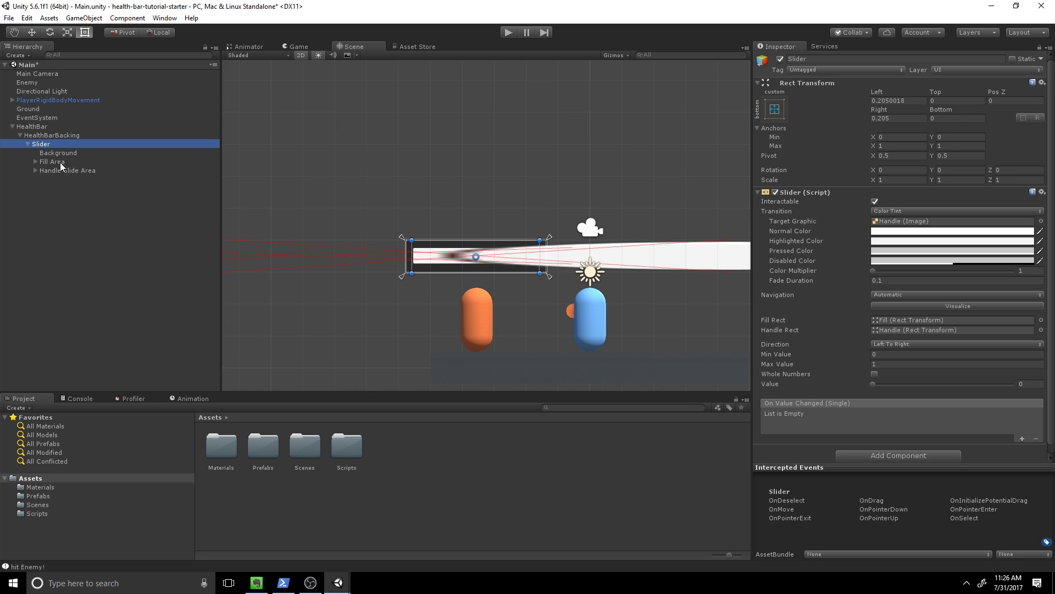
- Delete the slider's Handle Slide Area
left_click(61, 165)
left_click(62, 170)
key("Delete")
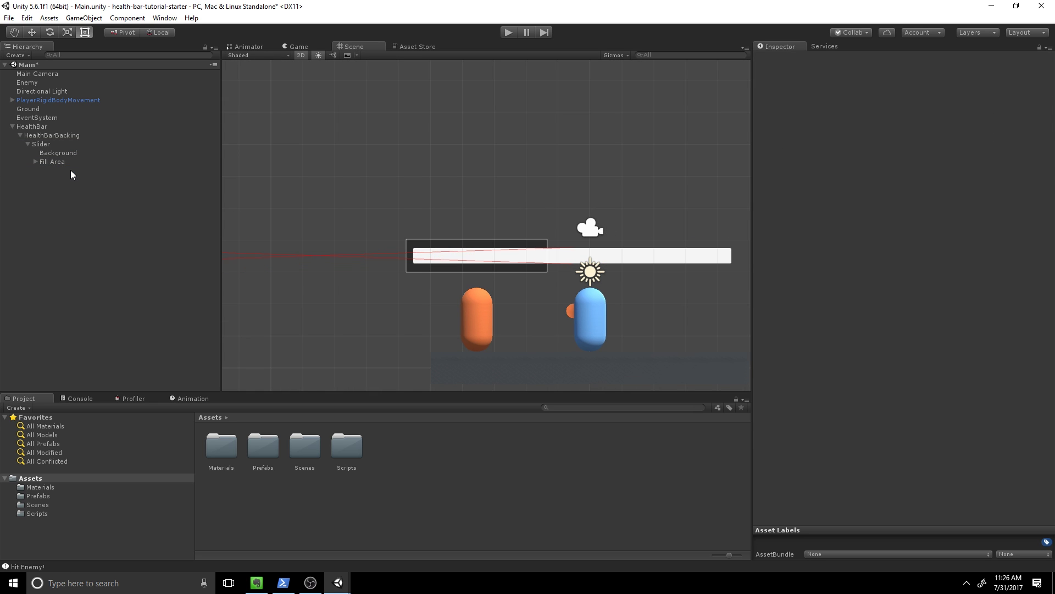
left_click(65, 163)
left_click(36, 162)
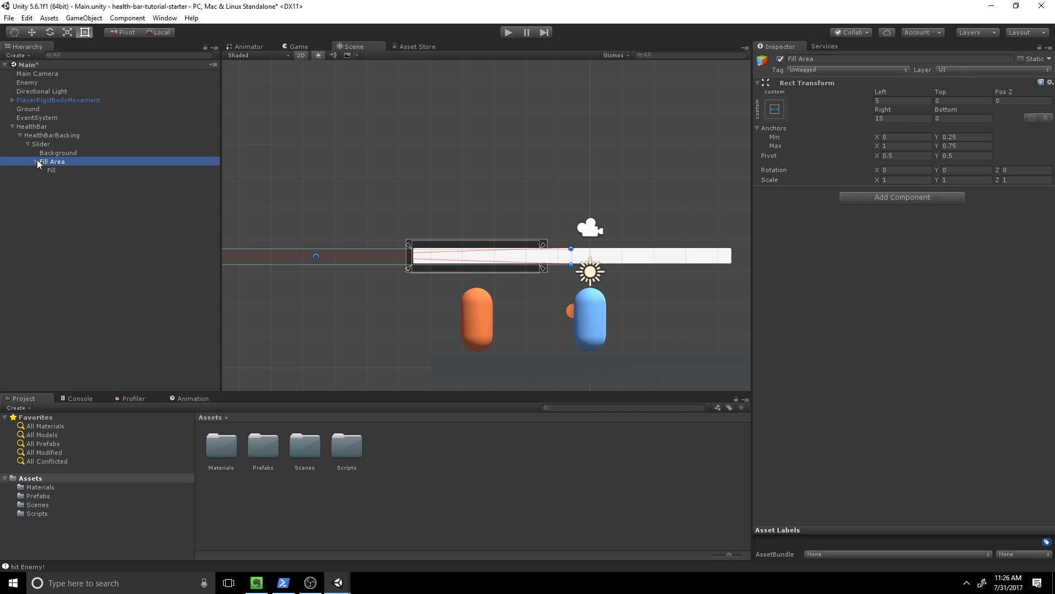
- Delete the slider's Background, then review the Slider, Fill and Fill Area
left_click(68, 153)
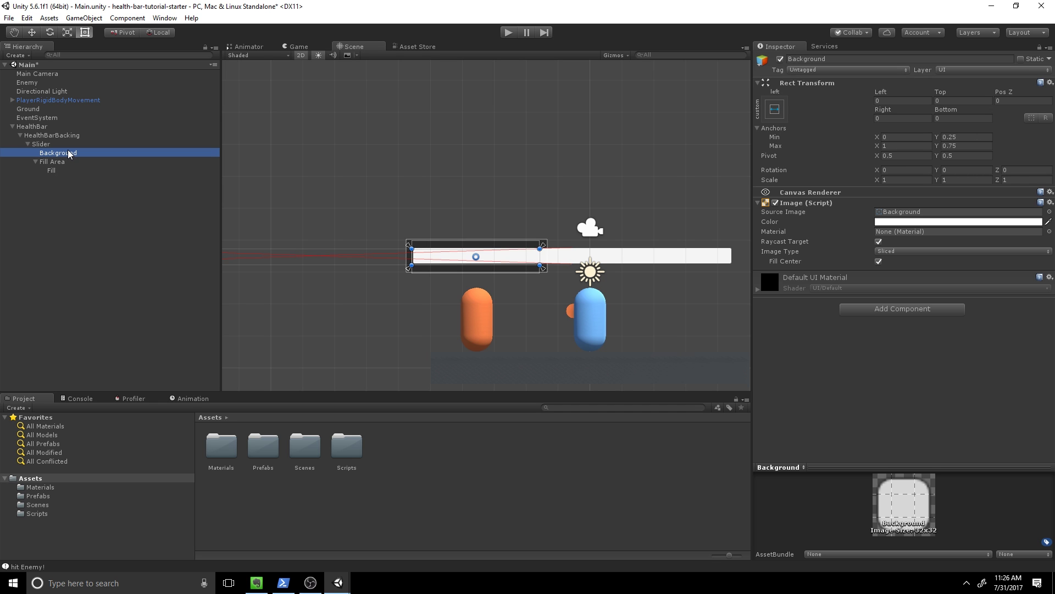
key("Delete")
left_click(42, 144)
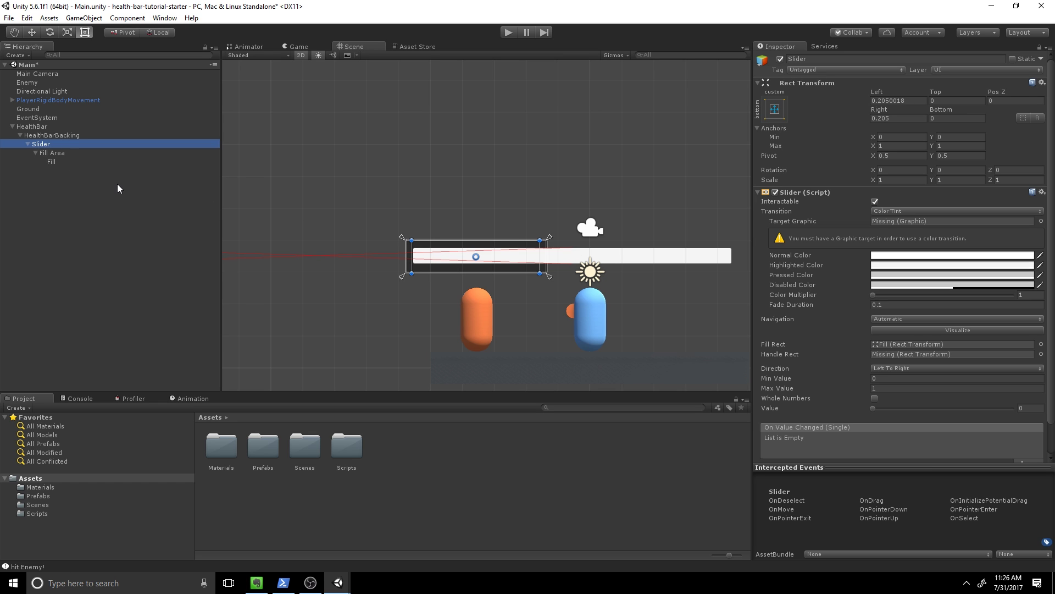
left_click(79, 160)
left_click(85, 151)
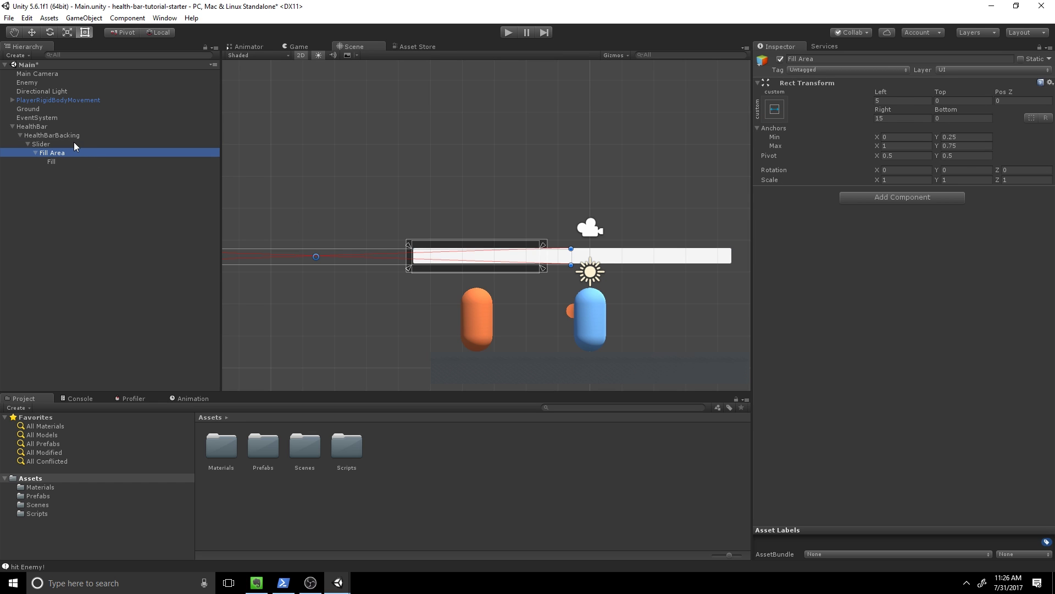
left_click(73, 141)
scroll(410, 252, "up", 2)
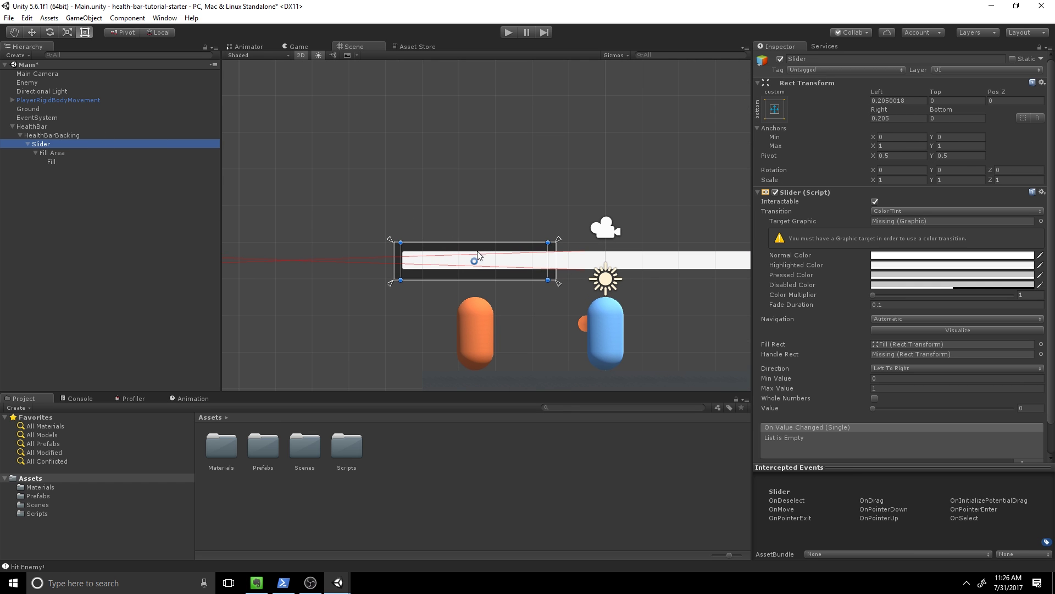
- Drag the Fill Area's edges into place and narrow the slider's left inset to about 0.06
left_click(357, 256)
scroll(391, 273, "down", 2)
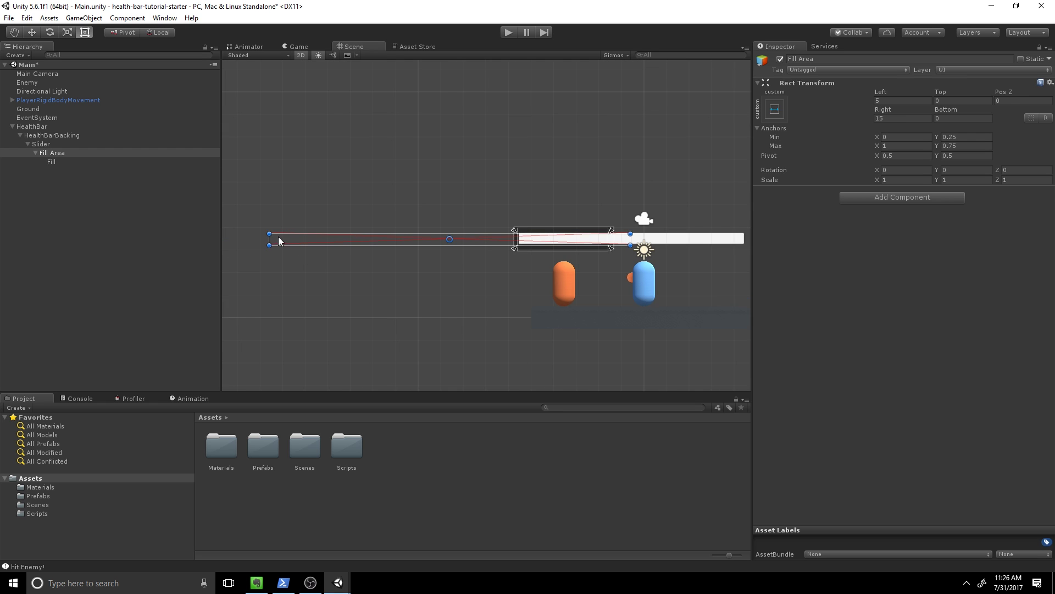
scroll(272, 237, "up", 1)
scroll(434, 235, "up", 1)
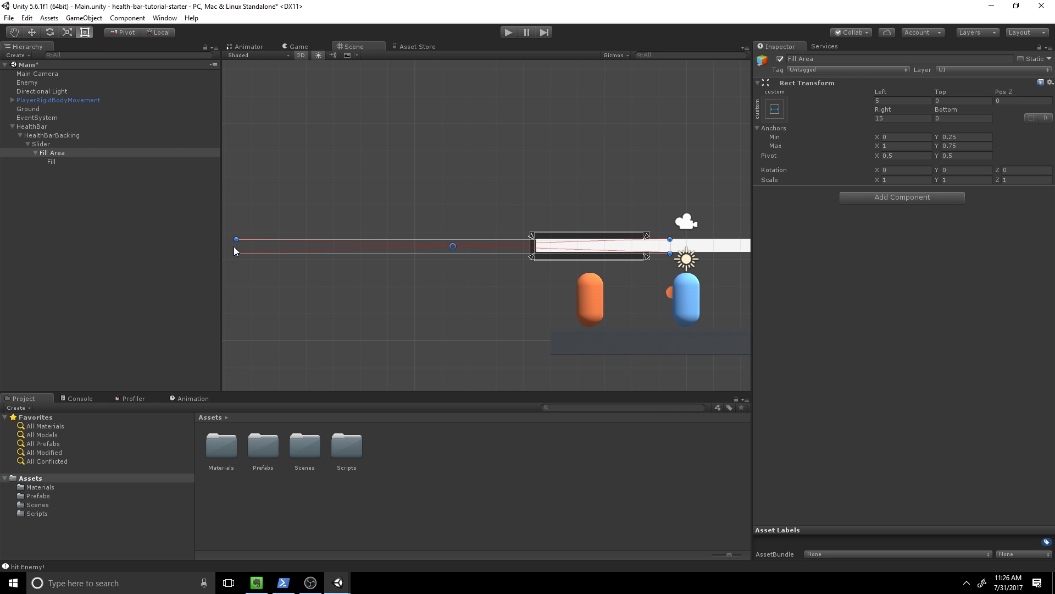
left_click_drag(236, 247, 749, 246)
scroll(695, 277, "up", 1)
left_click_drag(679, 277, 508, 285)
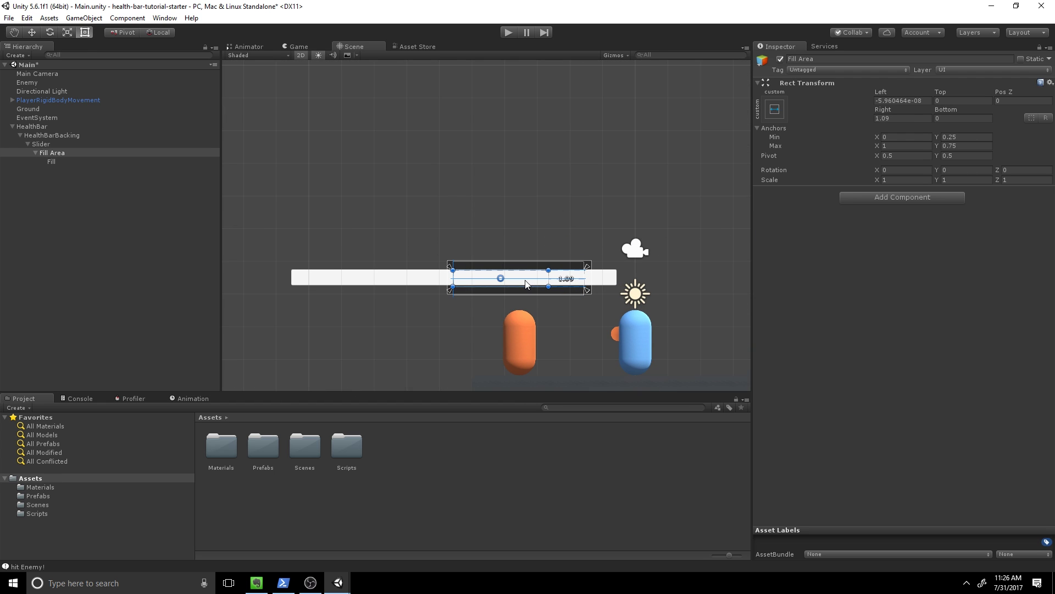
scroll(506, 338, "up", 2)
scroll(398, 295, "down", 4)
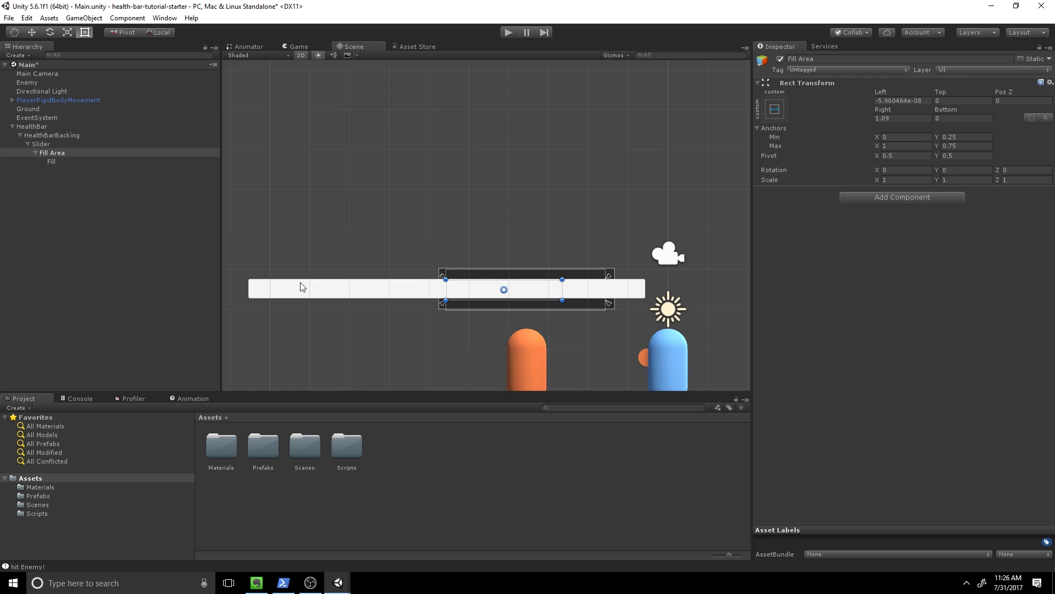
left_click_drag(556, 288, 594, 290)
scroll(662, 200, "up", 1)
scroll(663, 200, "up", 1)
left_click(66, 144)
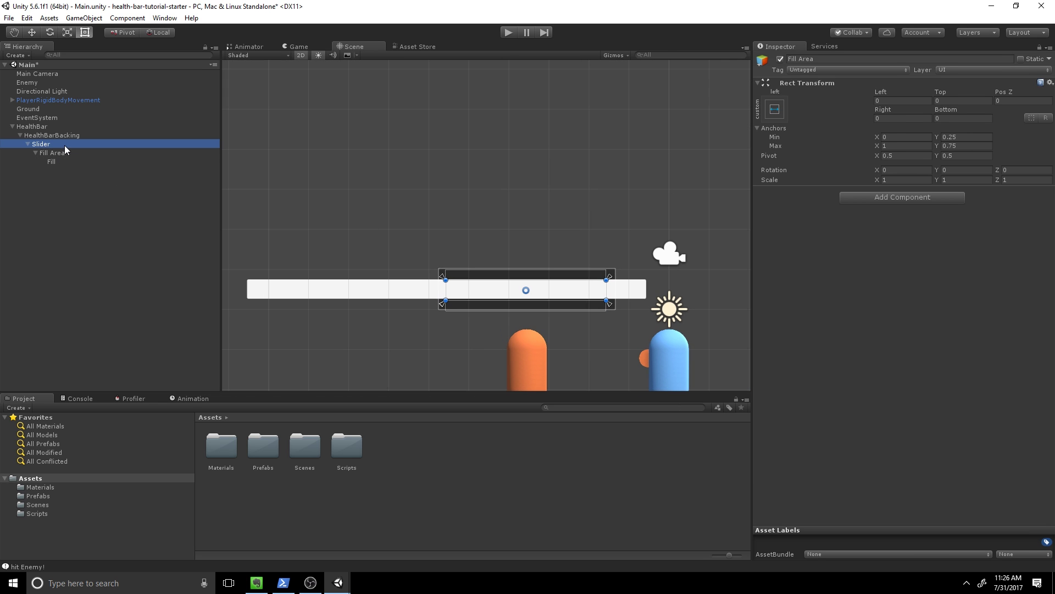
scroll(504, 300, "up", 1)
left_click_drag(426, 300, 438, 297)
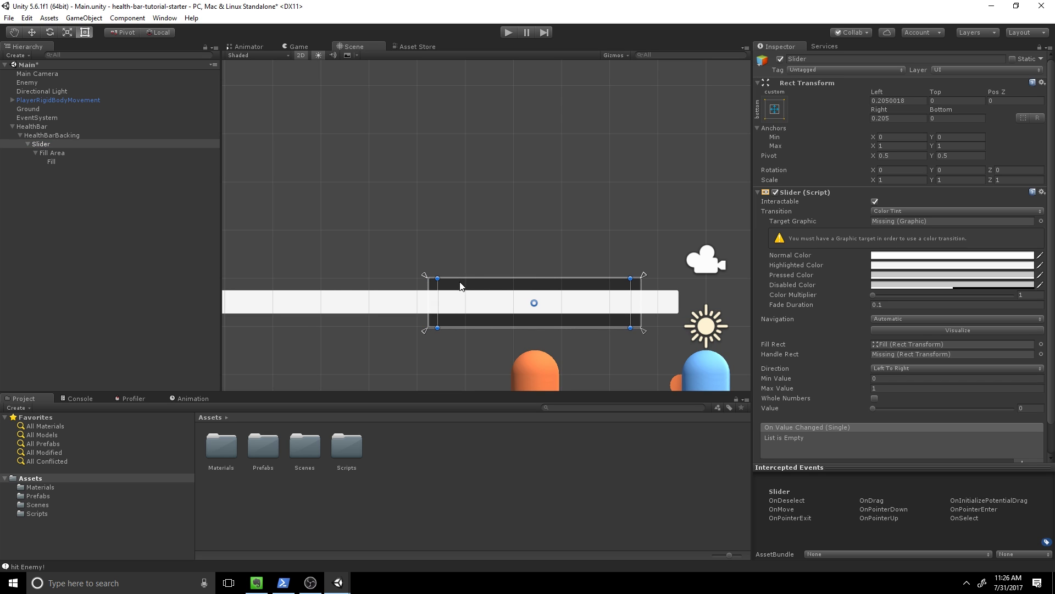
- Stretch Fill's anchors across its parent with Left and Right offsets 0
left_click(52, 153)
left_click(51, 162)
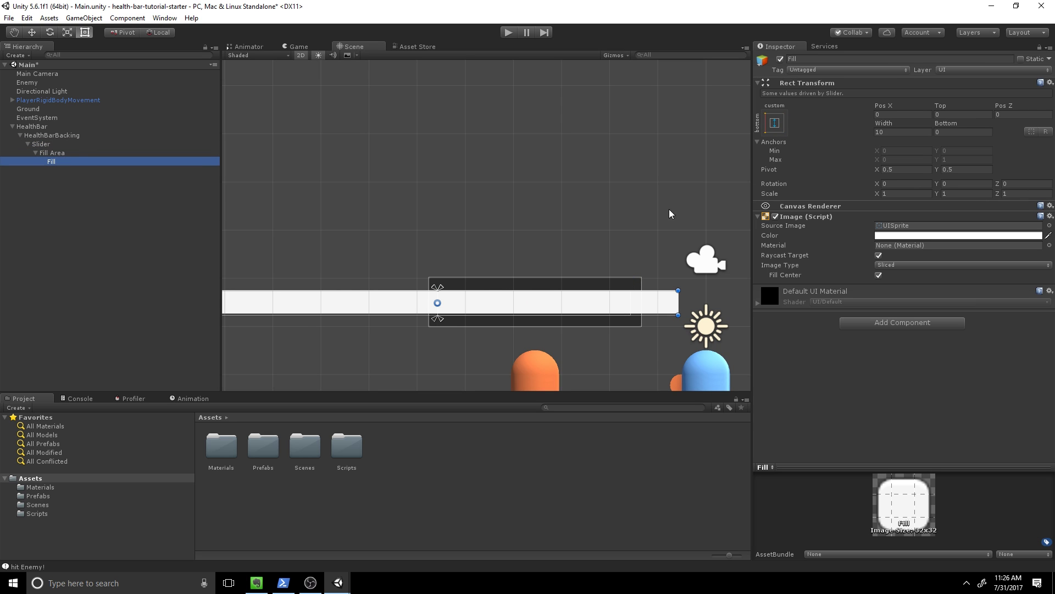
left_click(774, 122)
left_click(892, 288)
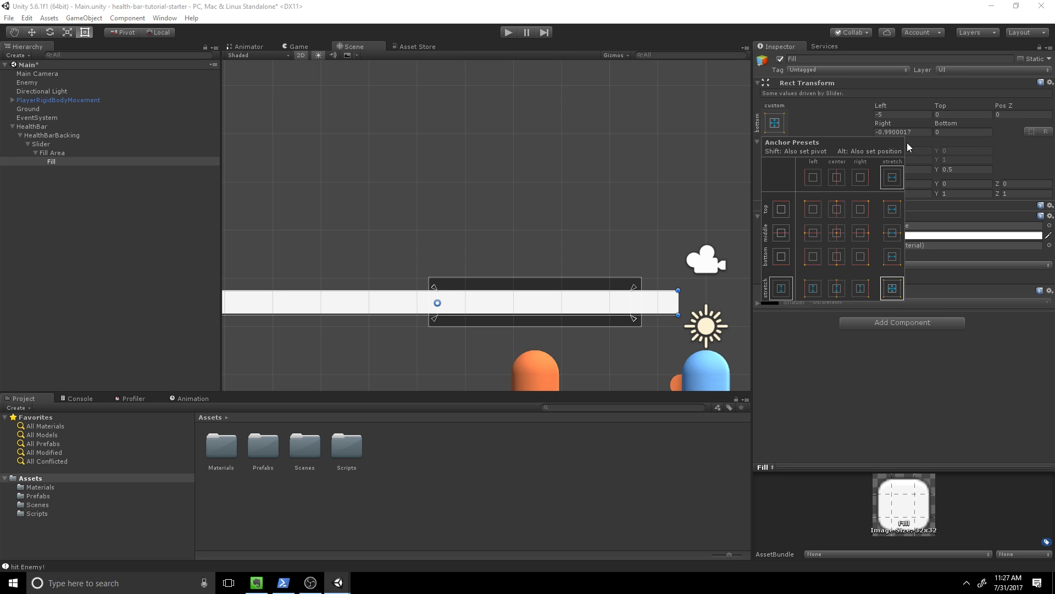
left_click(910, 148)
left_click(904, 115)
left_click(904, 132)
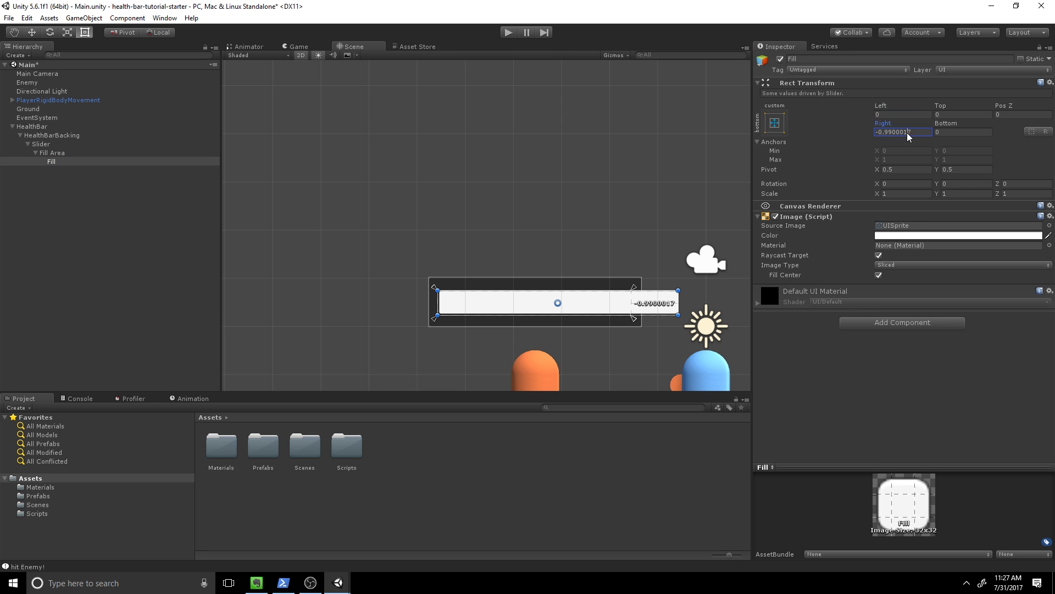
type("0")
- Check the Fill Area bounds and save the scene
mouse_move(494, 151)
middle_mouse_down()
mouse_move(520, 104)
mouse_move(515, 141)
middle_mouse_up()
left_click(105, 154)
scroll(599, 184, "up", 5)
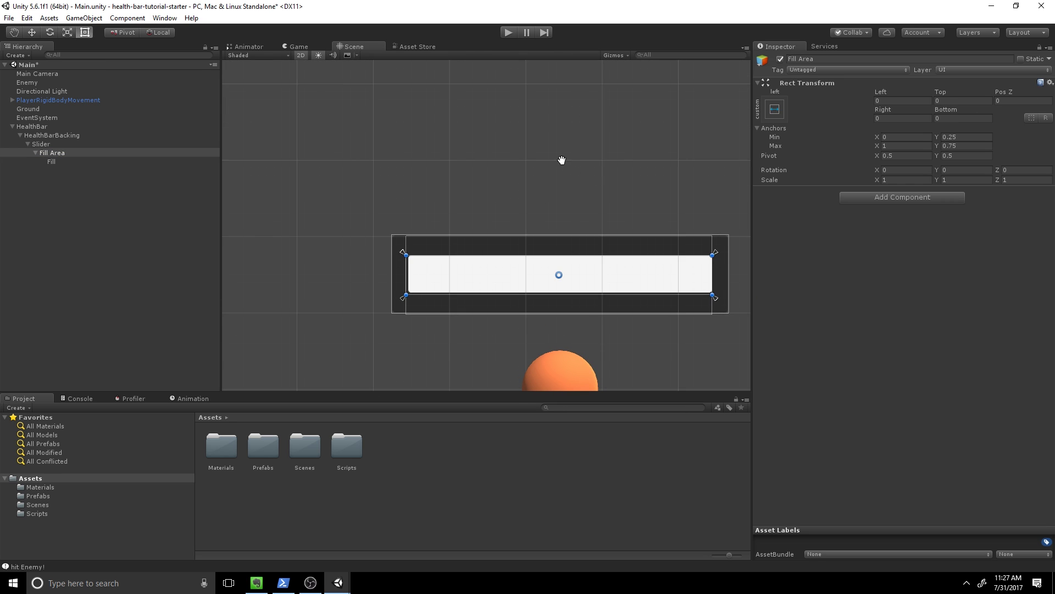
key("t")
key("ctrl+s")
left_click(405, 147)
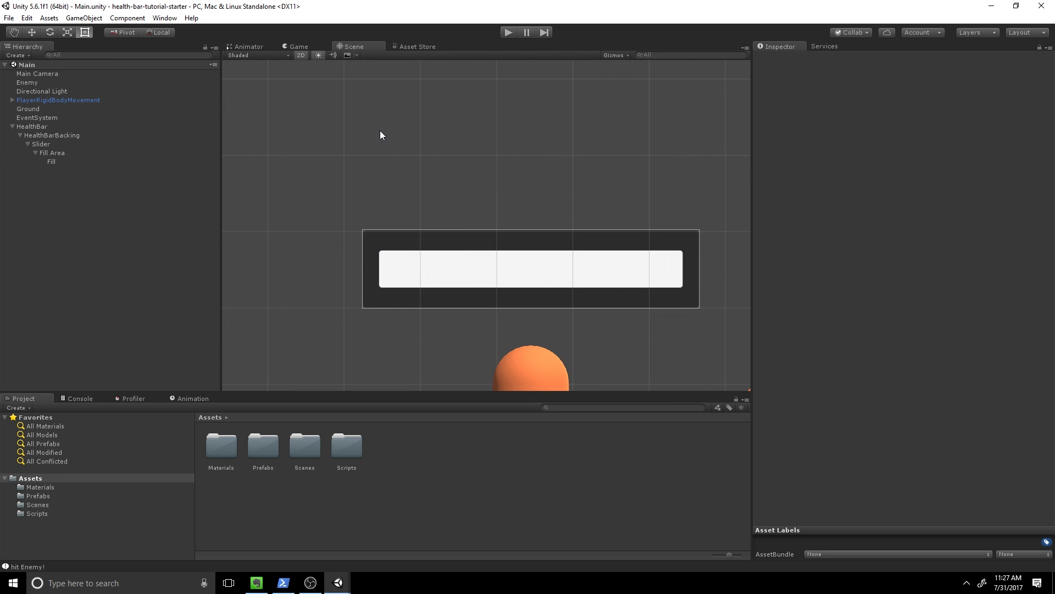
- Colour the Fill image dark red (C90000FF)
left_click(299, 46)
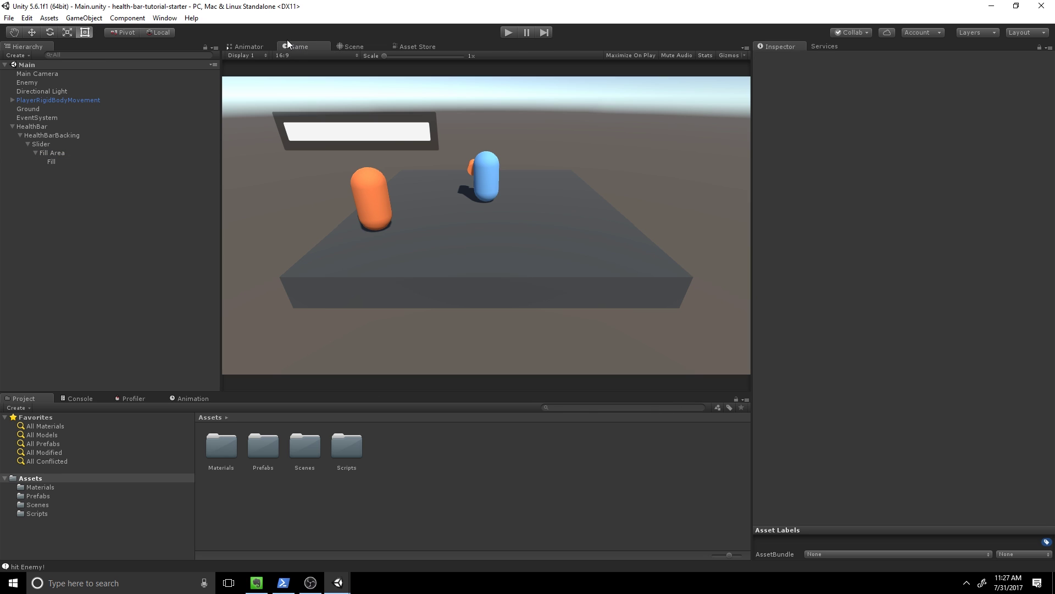
left_click(346, 44)
left_click(453, 263)
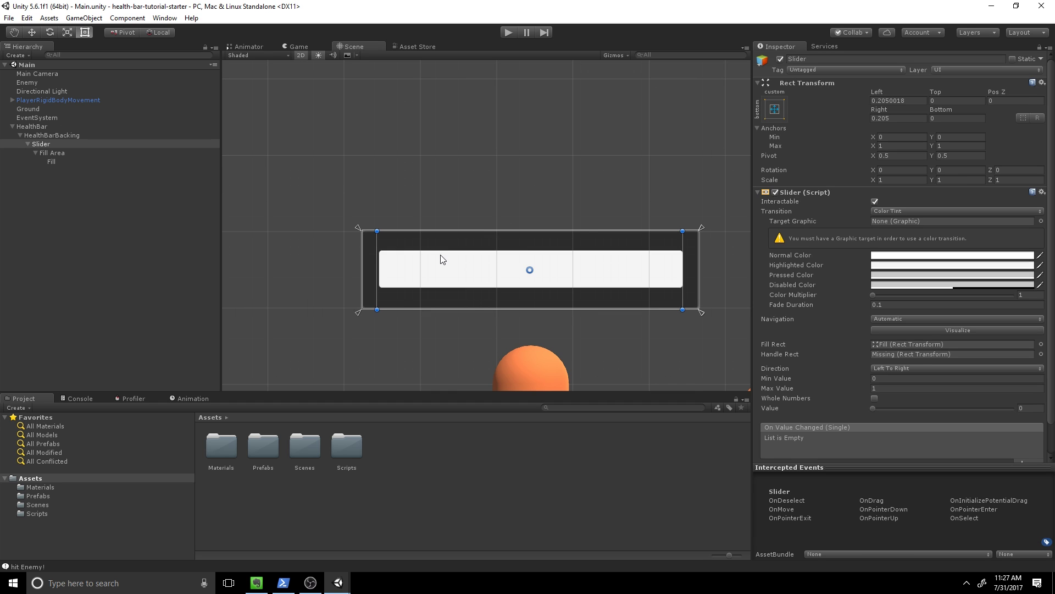
left_click(81, 161)
left_click(958, 236)
left_click_drag(207, 197, 225, 221)
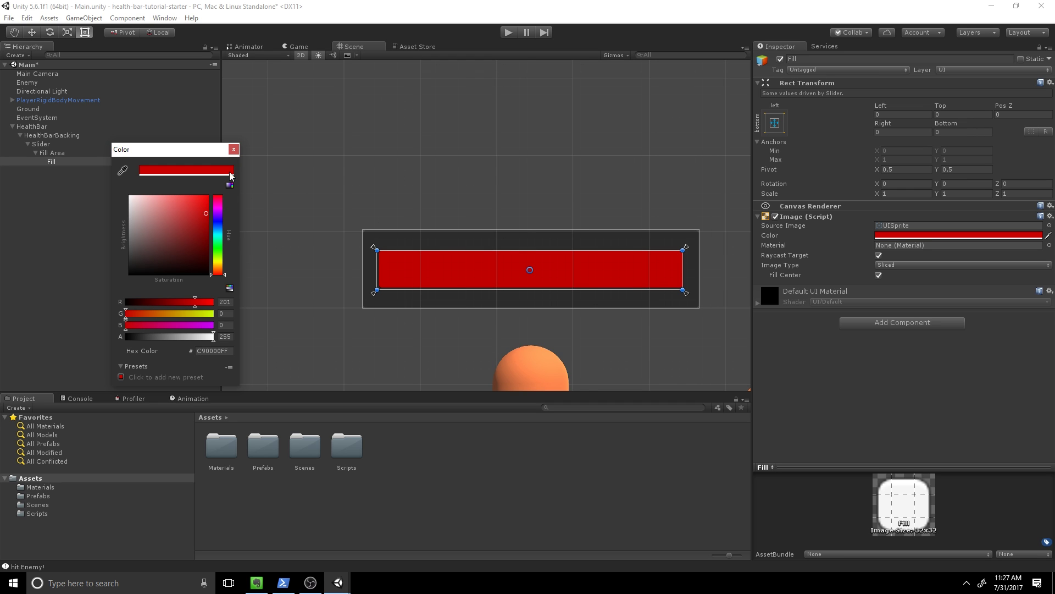
left_click(233, 150)
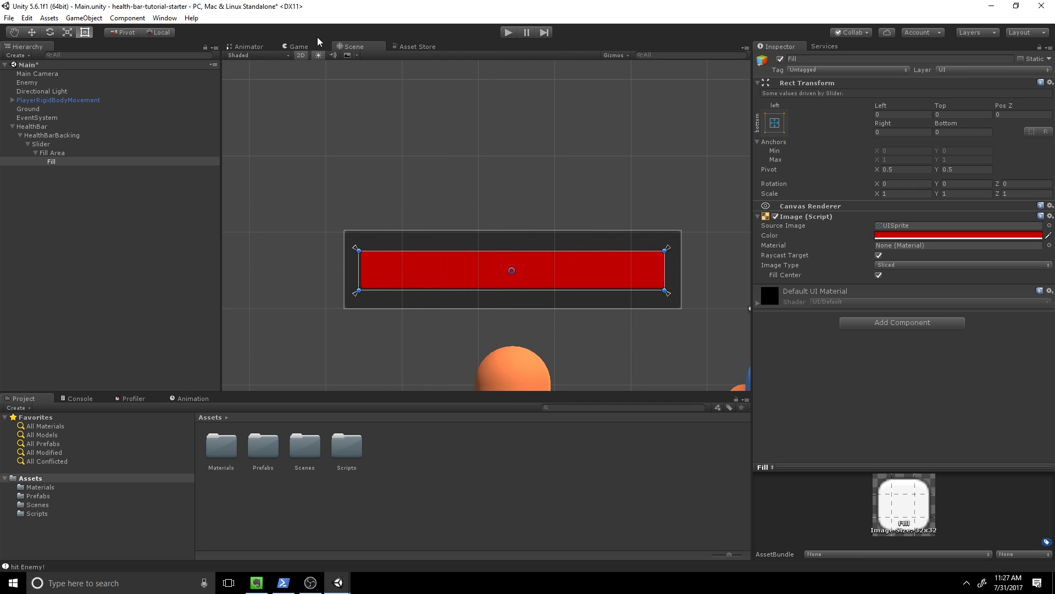
- Redock the Game view beside the Scene view and reselect the Slider
left_click_drag(299, 46, 321, 42)
left_click_drag(22, 46, 385, 160)
left_click(298, 46)
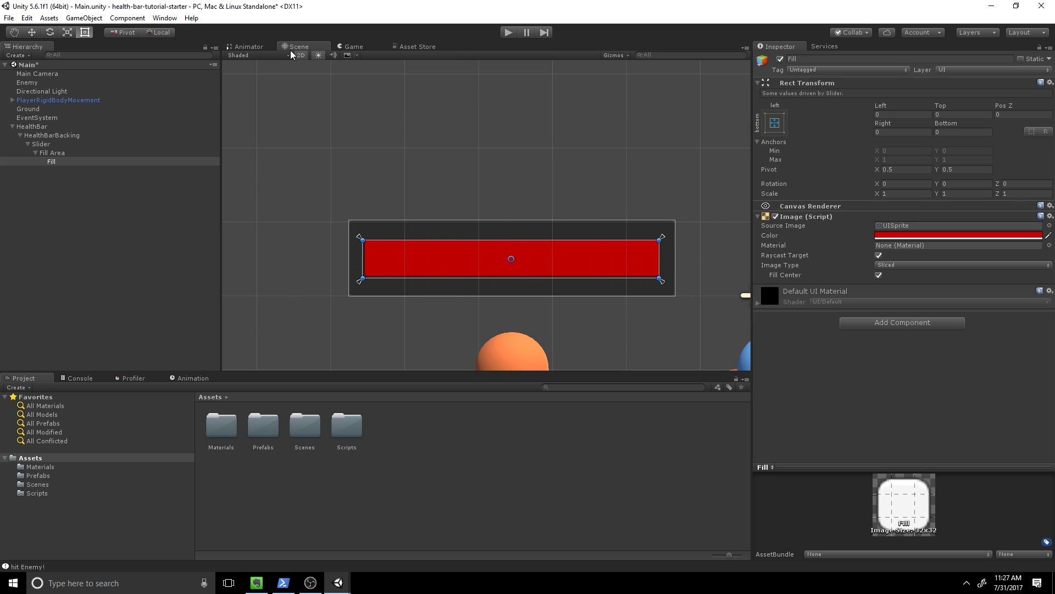
left_click(42, 144)
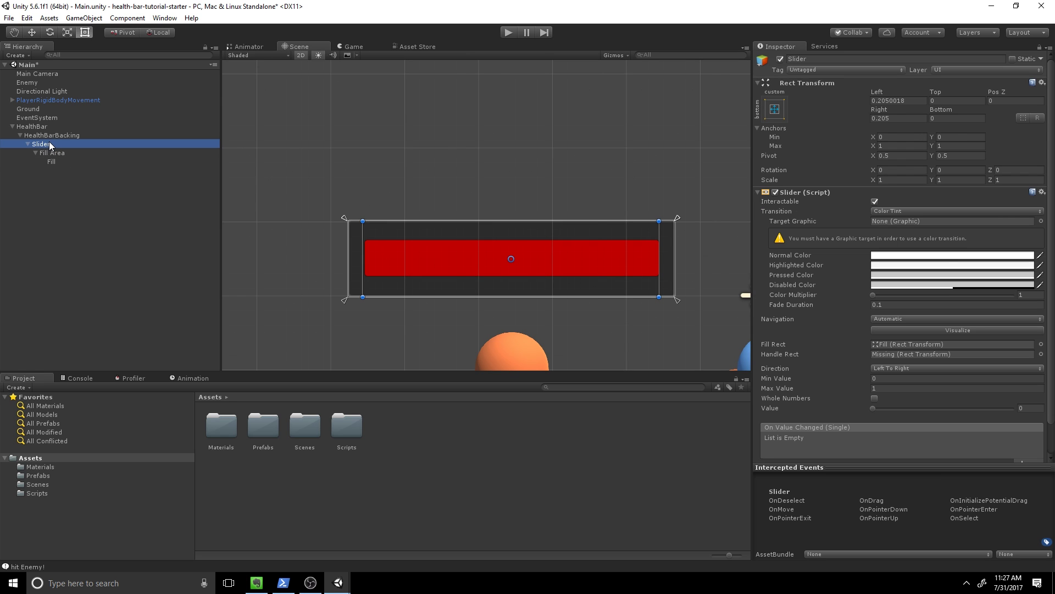
- Rename Slider to HealthSlider and Fill Area to HealthFillArea in the Hierarchy
key("F2")
type("Heal")
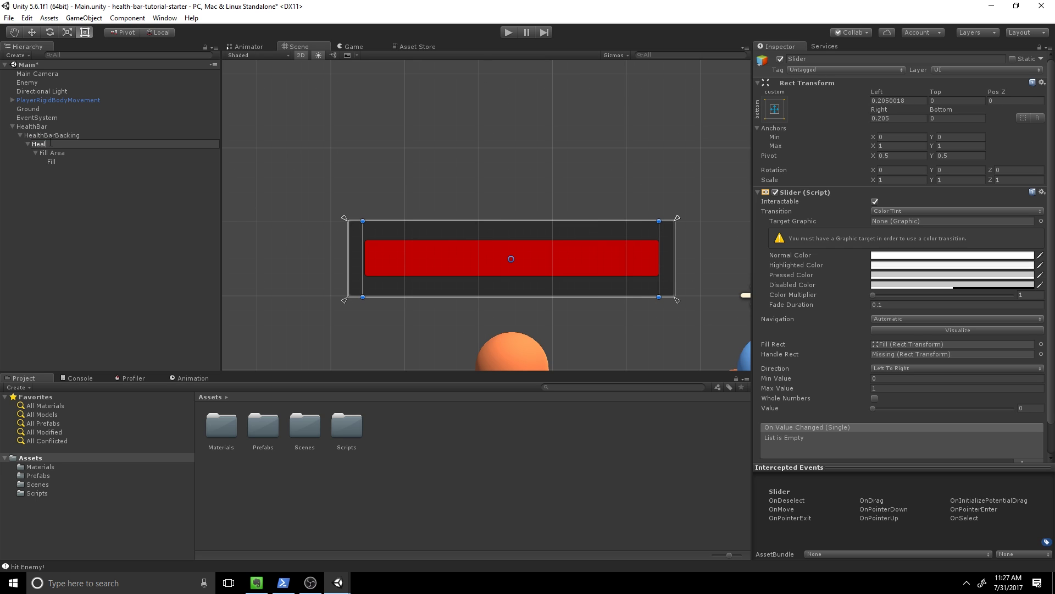
type("thSlider")
key("Return")
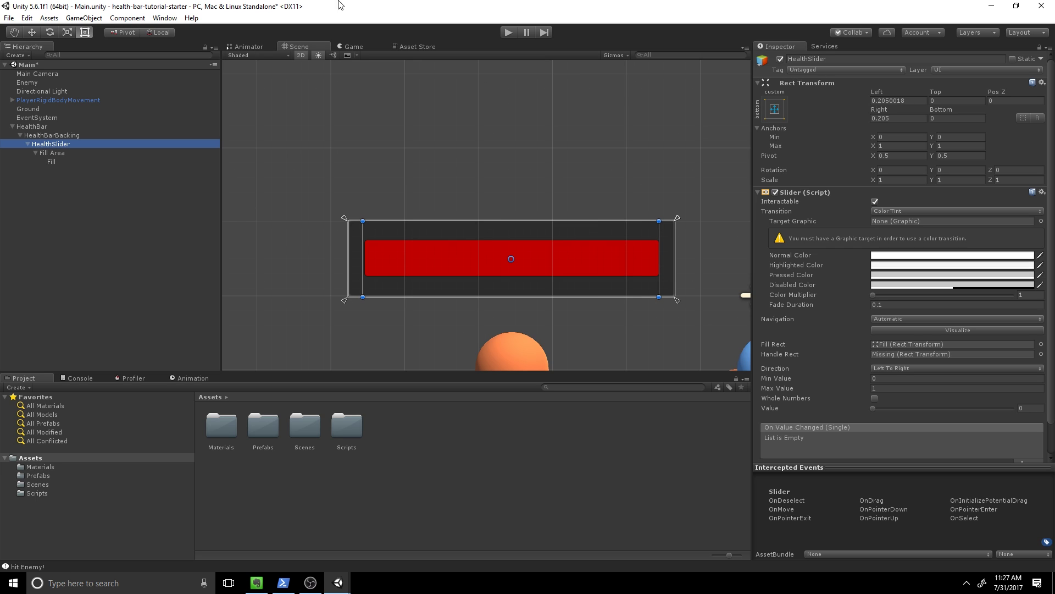
left_click(57, 156)
key("F2")
type("HealthFillArea")
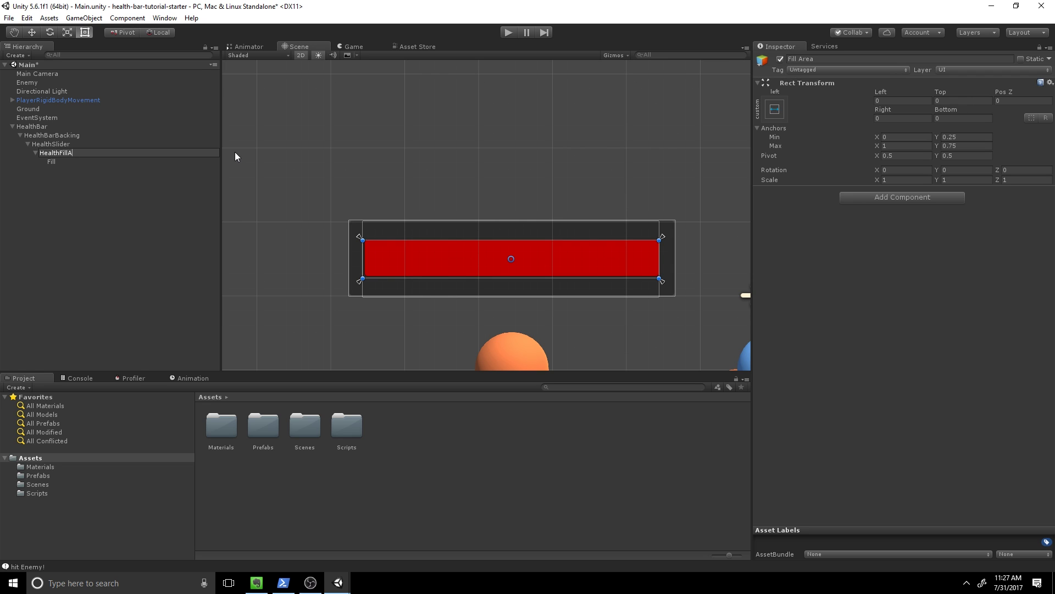
key("Return")
- Rename Fill to HealthFill, save the scene, and open the Prefabs folder
key("Down")
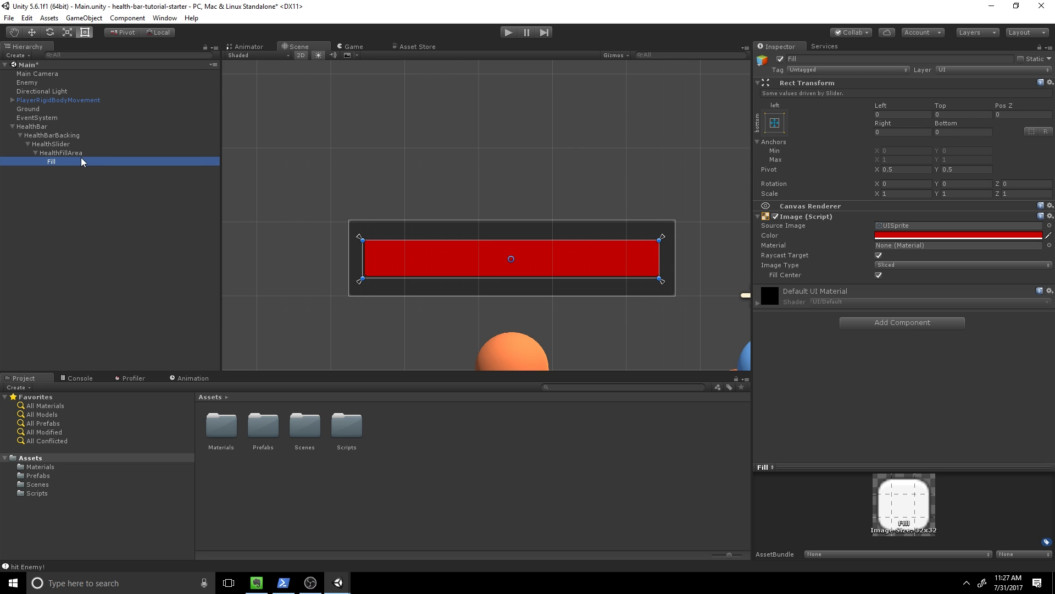
left_click(61, 159)
left_click(869, 59)
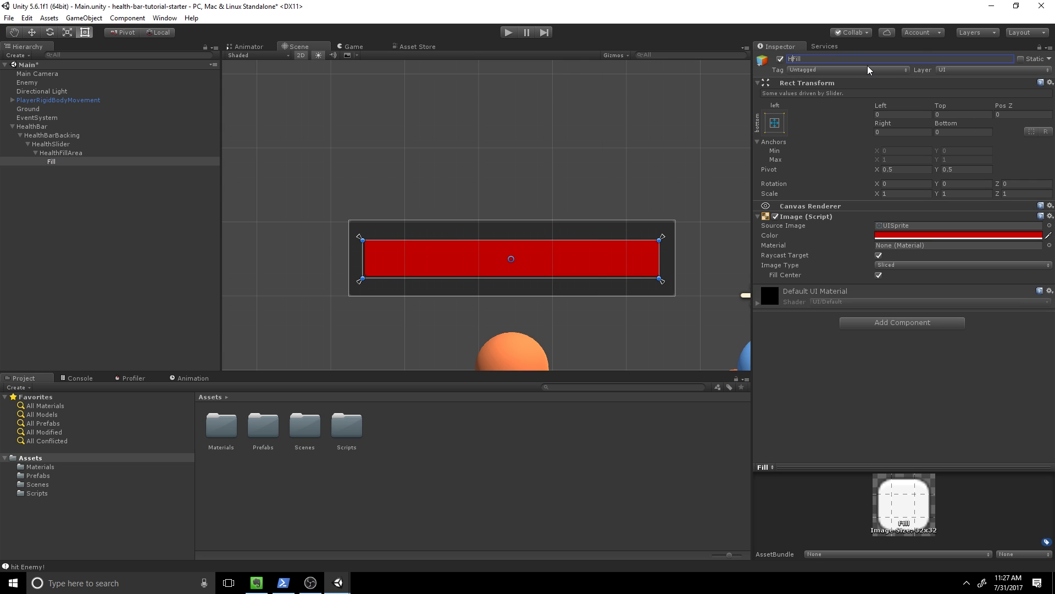
type("Health")
key("Return")
key("ctrl+s")
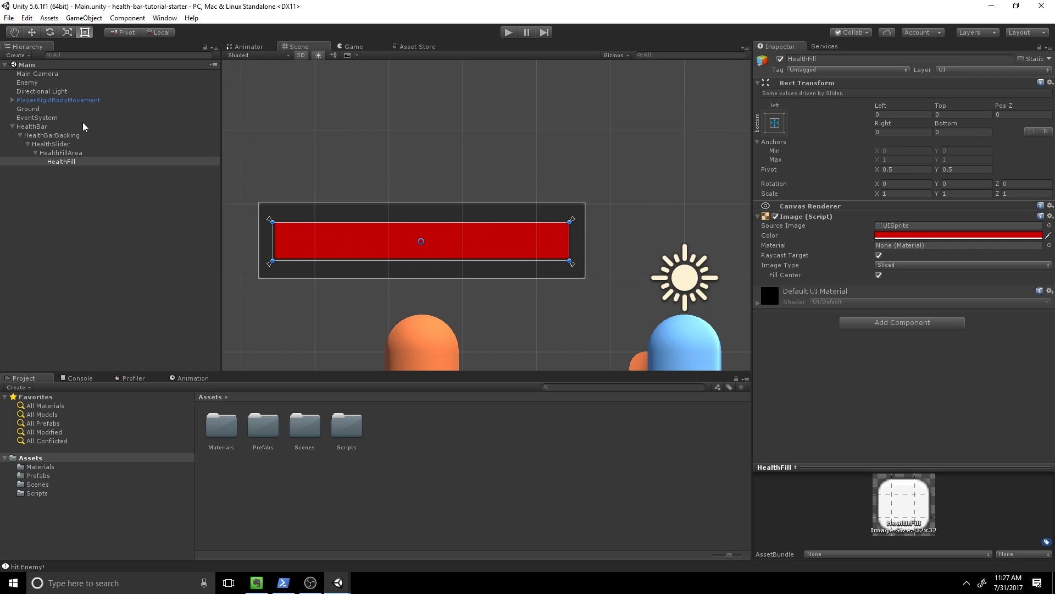
double_click(266, 433)
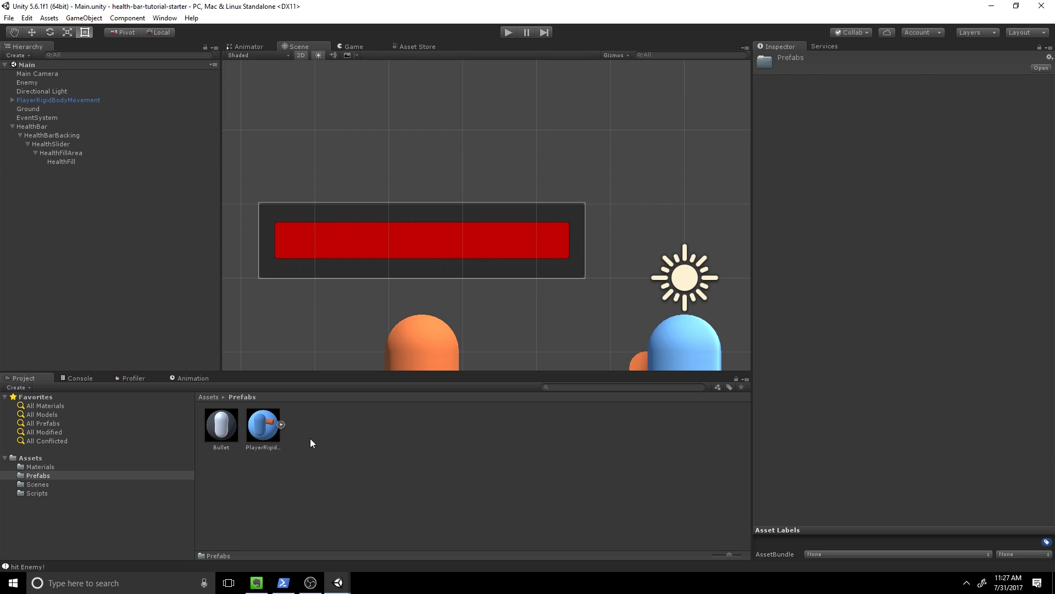
- Save HealthBar as a prefab in the Prefabs folder and save the scene
left_click_drag(31, 126, 319, 440)
left_click(48, 127)
key("ctrl+s")
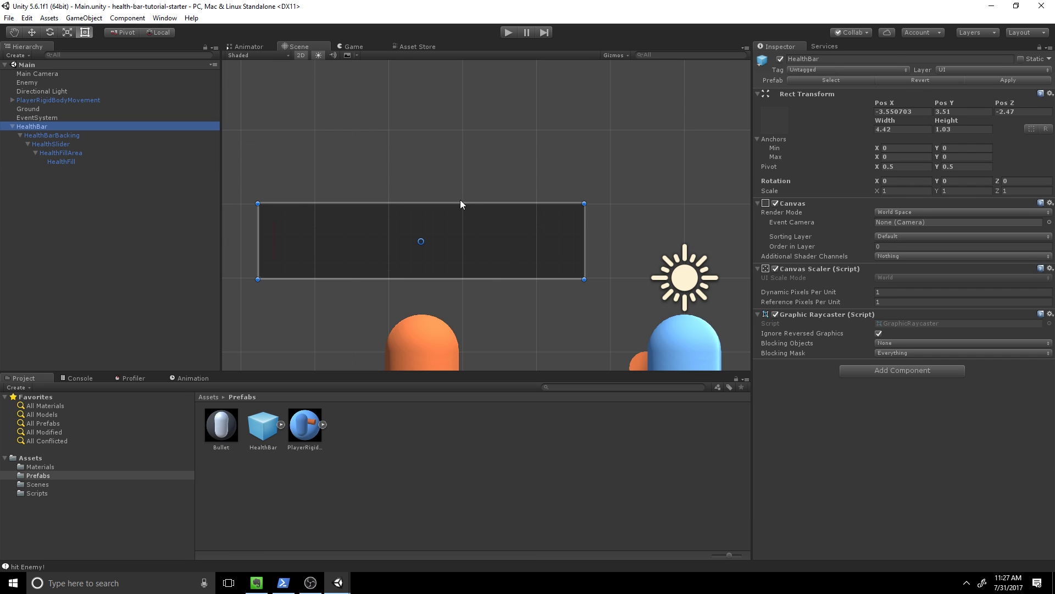
- Set HealthSlider's Value to 1 so the red fill spans the full bar, and save
left_click(90, 159)
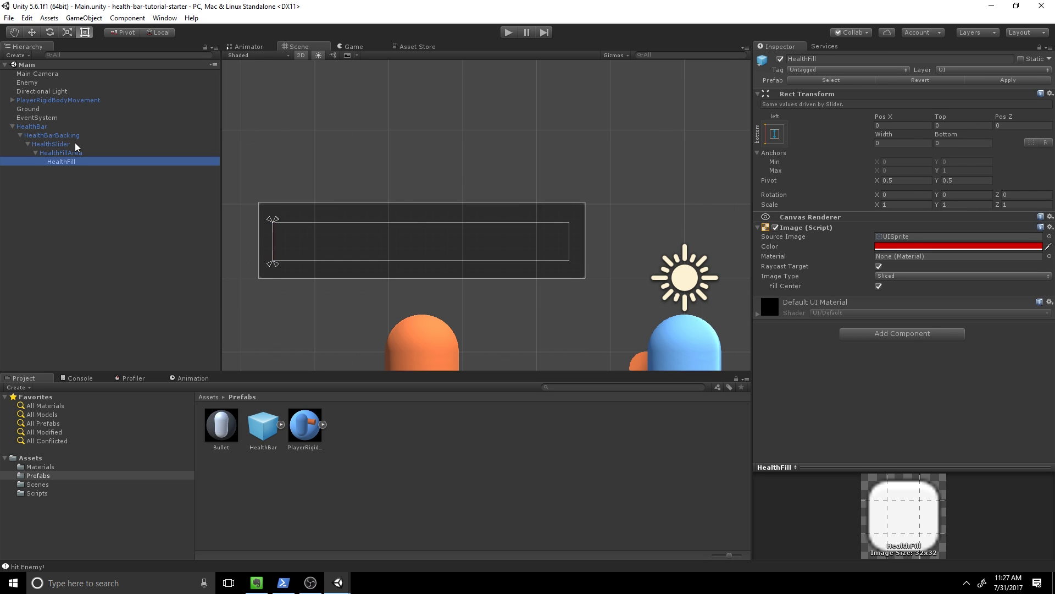
left_click(69, 144)
mouse_move(865, 423)
left_mouse_down()
mouse_move(961, 410)
mouse_move(1048, 416)
left_mouse_up()
key("ctrl+s")
mouse_move(605, 247)
middle_mouse_down()
mouse_move(641, 209)
mouse_move(619, 247)
middle_mouse_up()
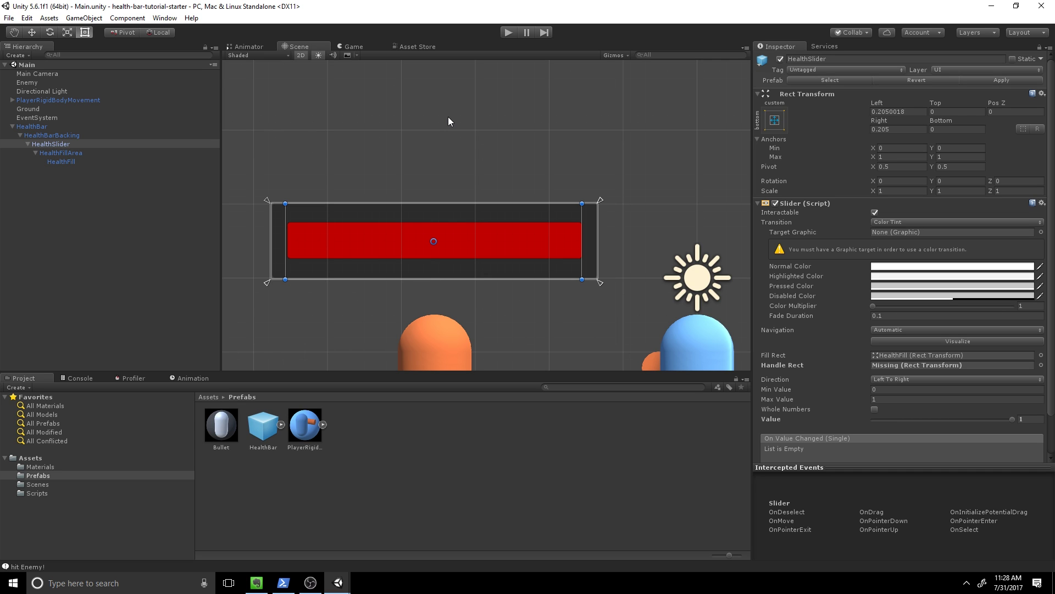
scroll(275, 260, "up", 2)
- Play the game, shoot the enemy to log 'hit Enemy!', then shrink and refill the health bar
left_click(351, 46)
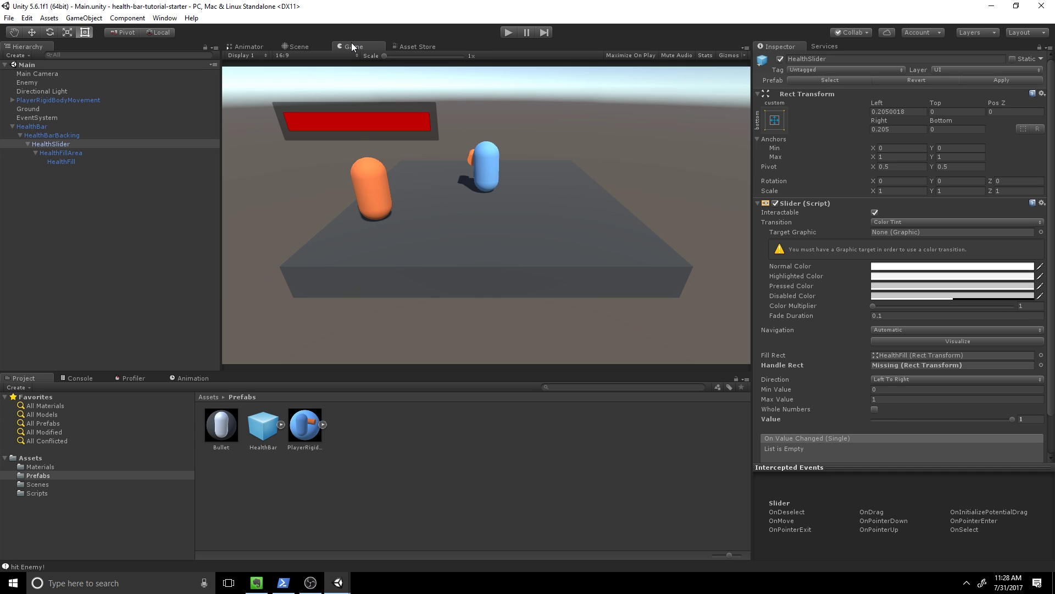
left_click(509, 32)
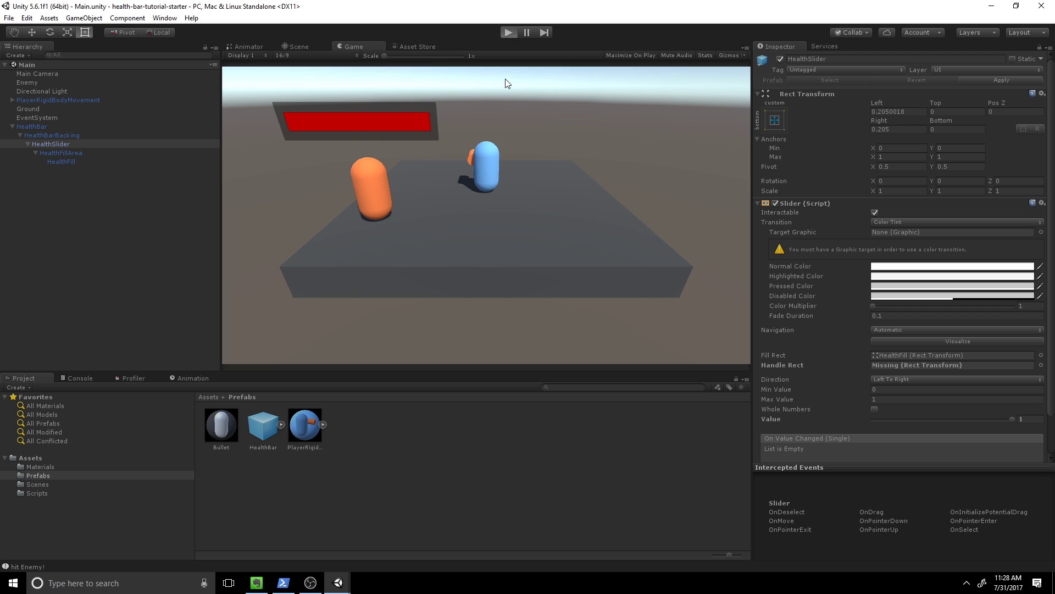
left_click(516, 111)
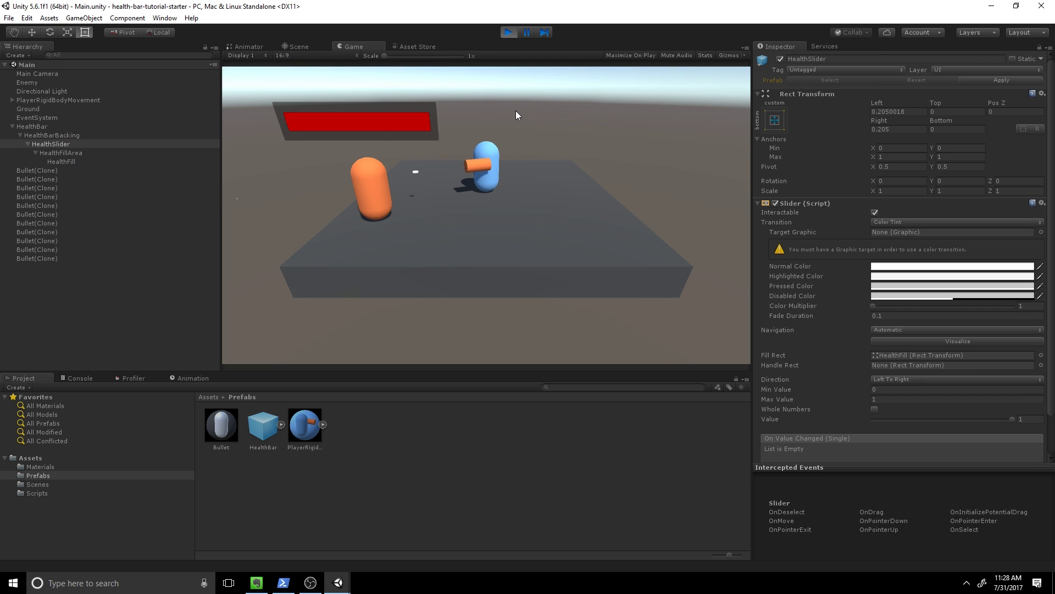
left_click(96, 376)
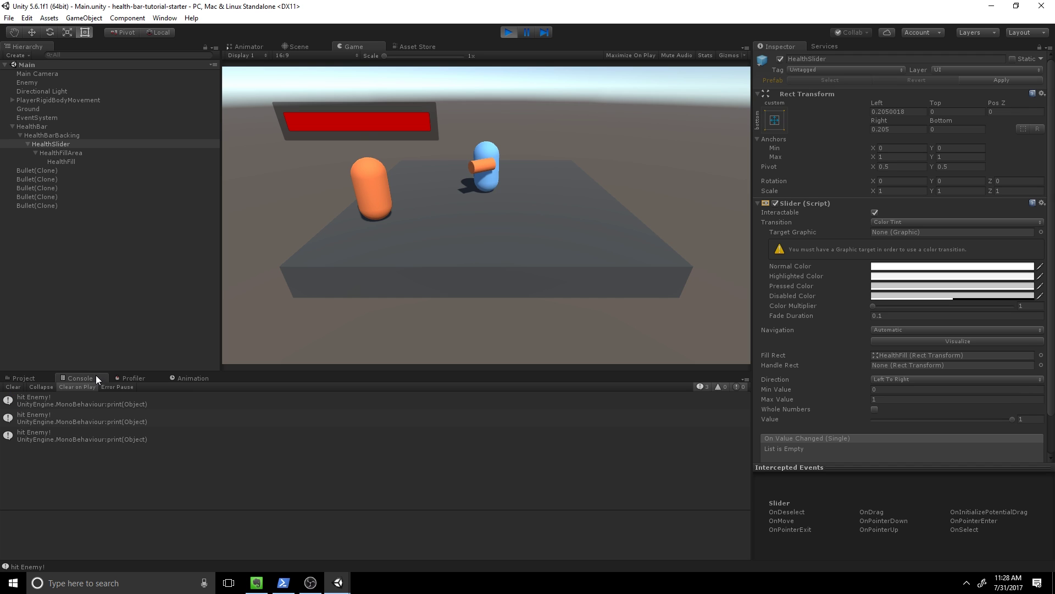
left_click(25, 378)
left_click(403, 127)
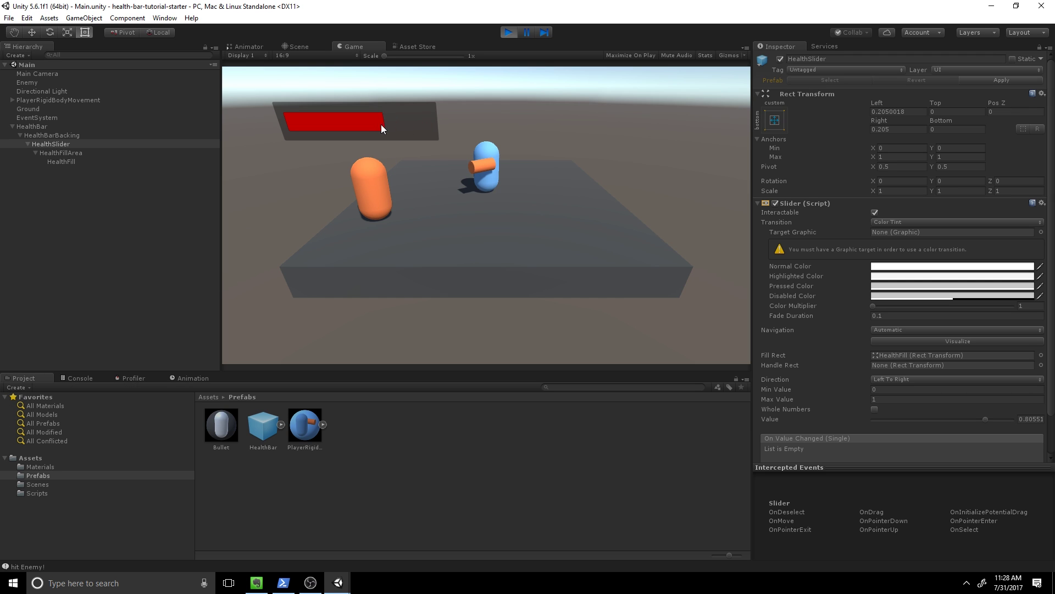
mouse_move(402, 129)
left_mouse_down()
mouse_move(308, 131)
mouse_move(494, 124)
left_mouse_up()
- Create an EnemyStats C# script in the Scripts folder and stop play mode
left_click(52, 483)
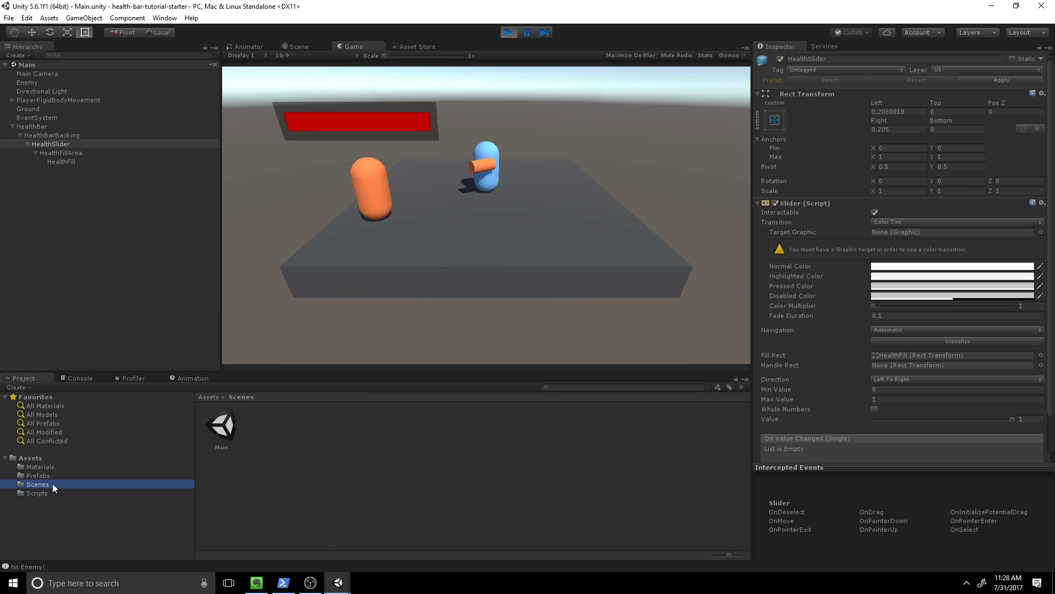
left_click(63, 488)
right_click(448, 419)
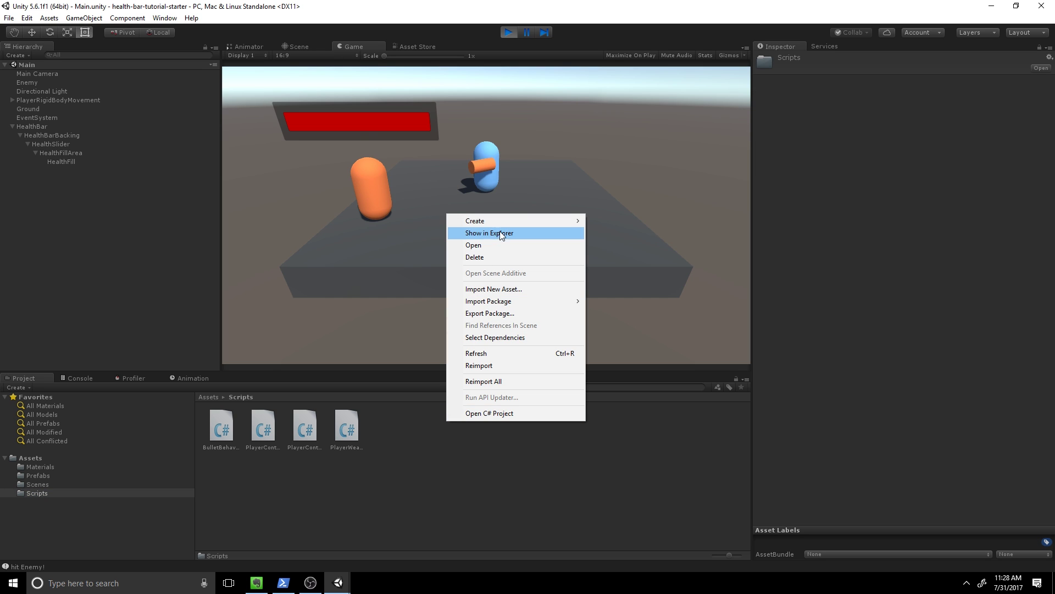
mouse_move(502, 221)
left_click(371, 234)
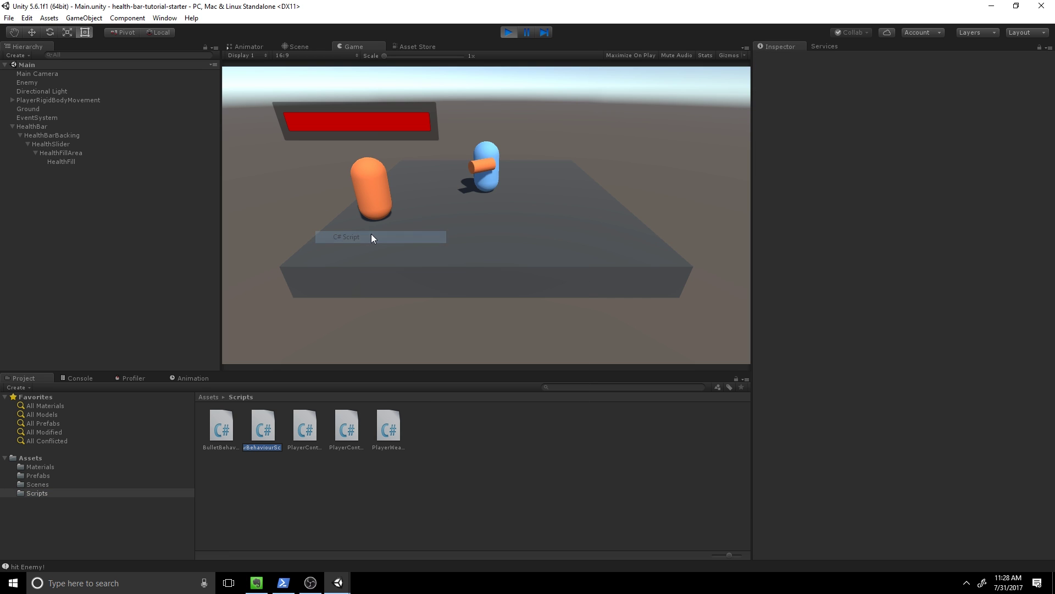
type("EnemyStat")
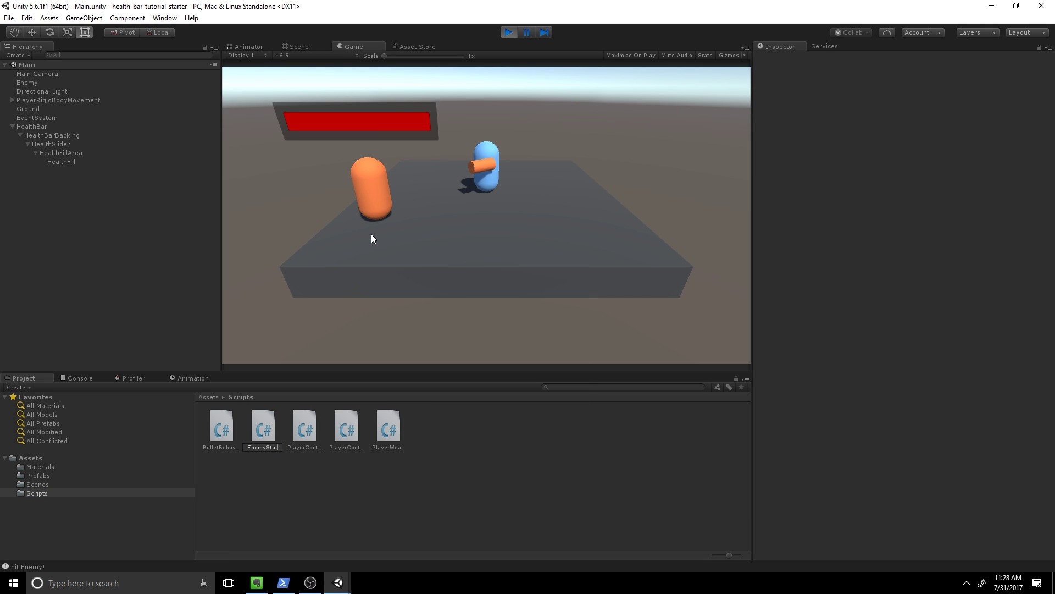
type("s")
key("Return")
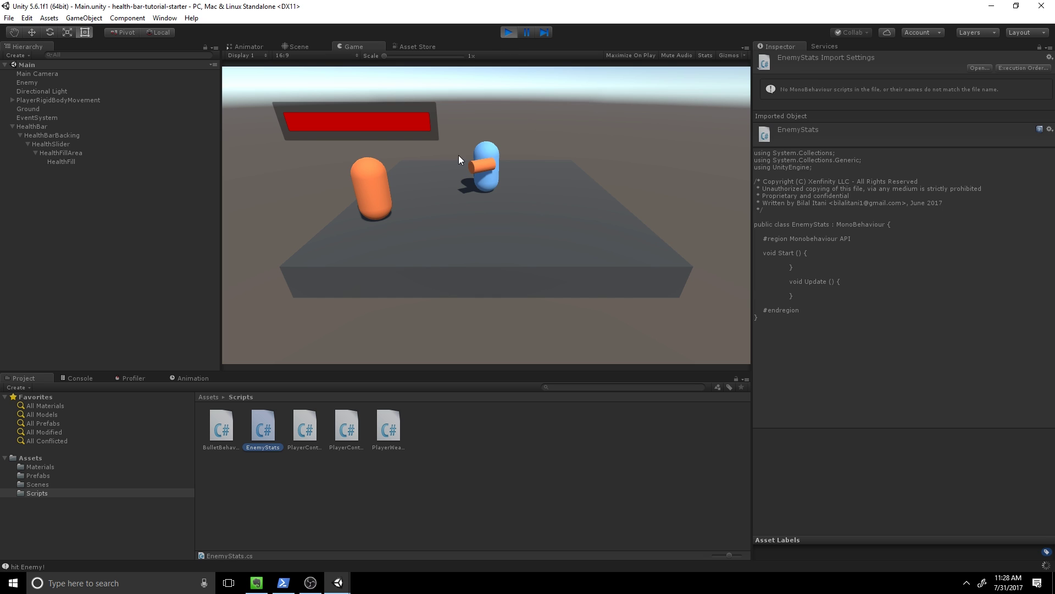
left_click(511, 30)
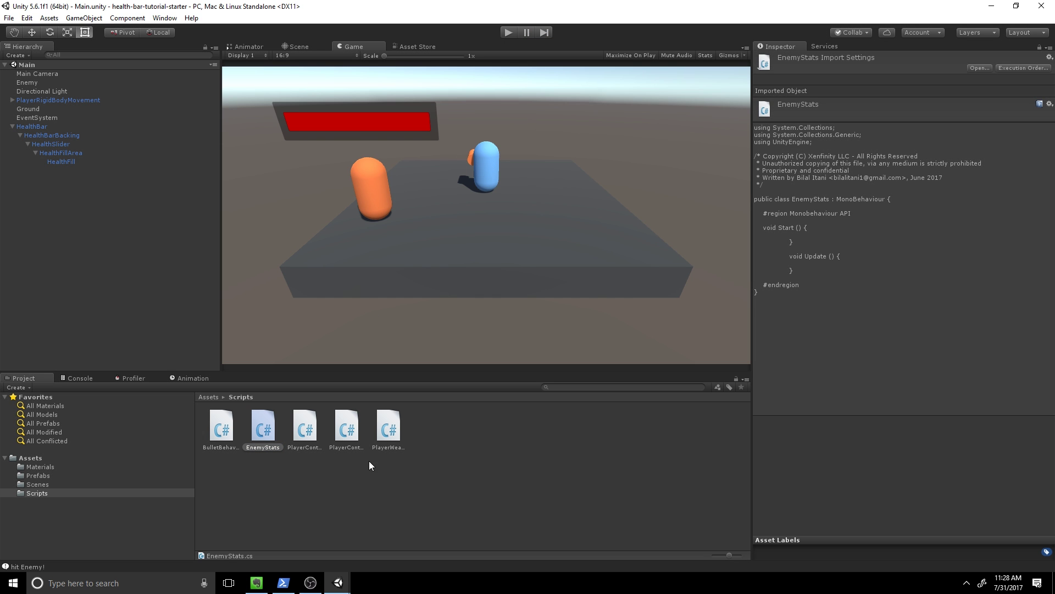
double_click(264, 426)
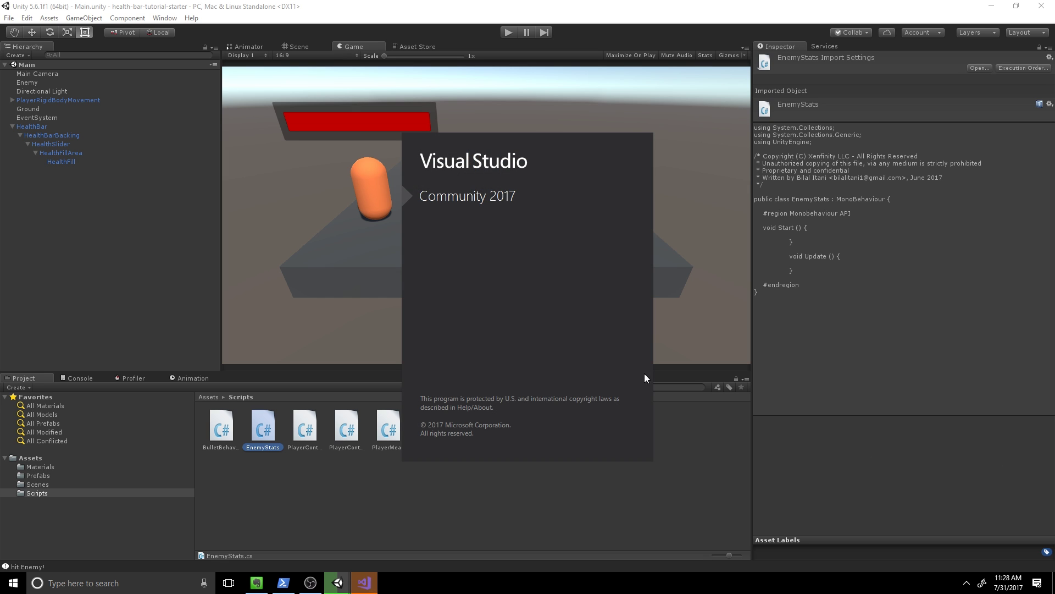
- Expand the Monobehaviour API region in EnemyStats.cs and add blank lines above it
mouse_move(363, 582)
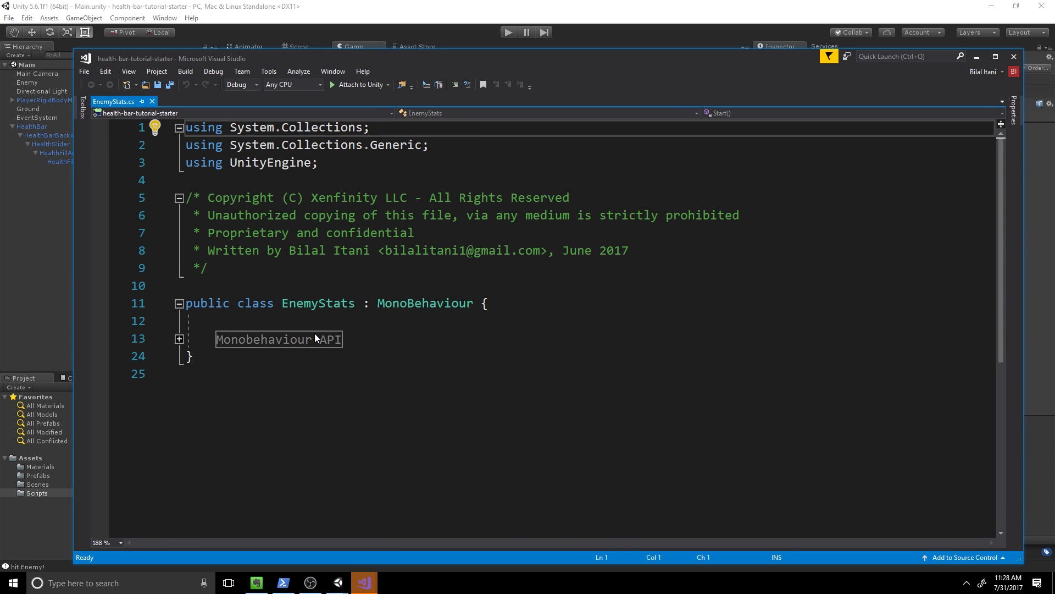
double_click(314, 338)
scroll(346, 317, "down", 2)
key("ctrl+Return")
key("ctrl+Return")
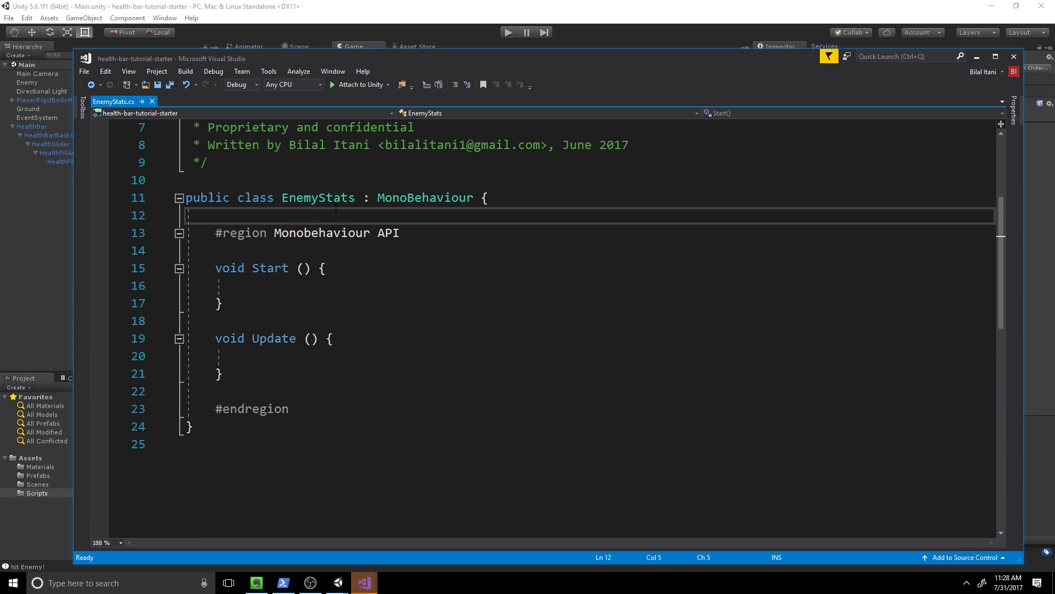
- Declare 'public Transform healthBar;' in EnemyStats and save the file
key("Up")
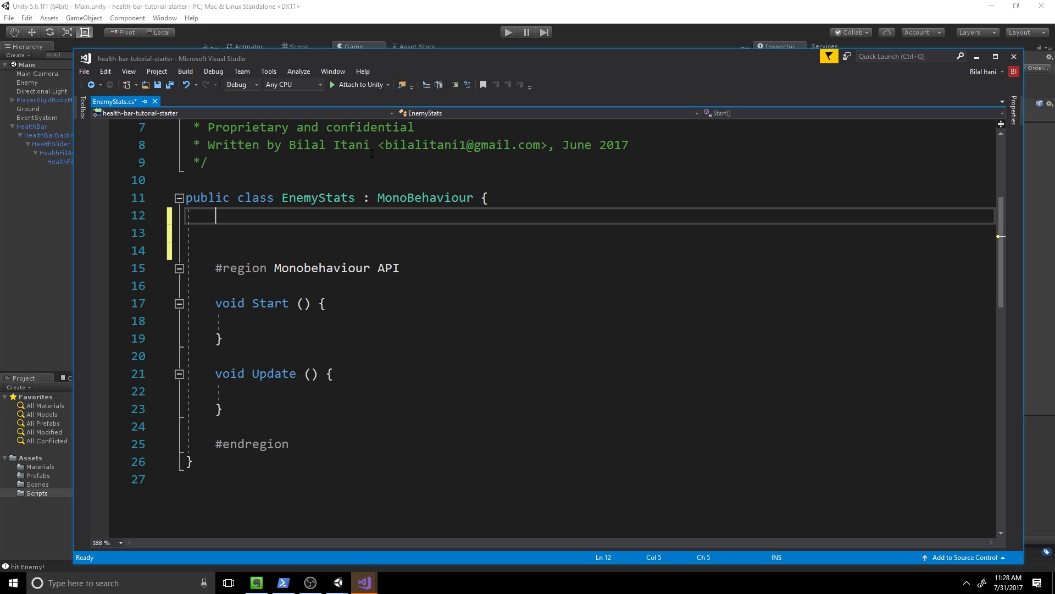
key("Return")
type("publi")
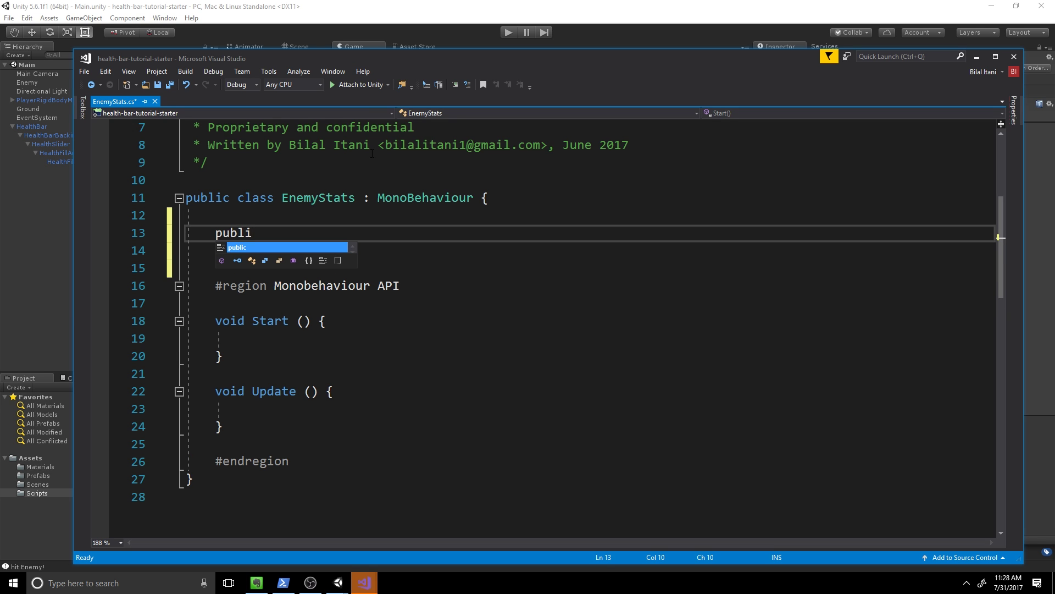
type("c ")
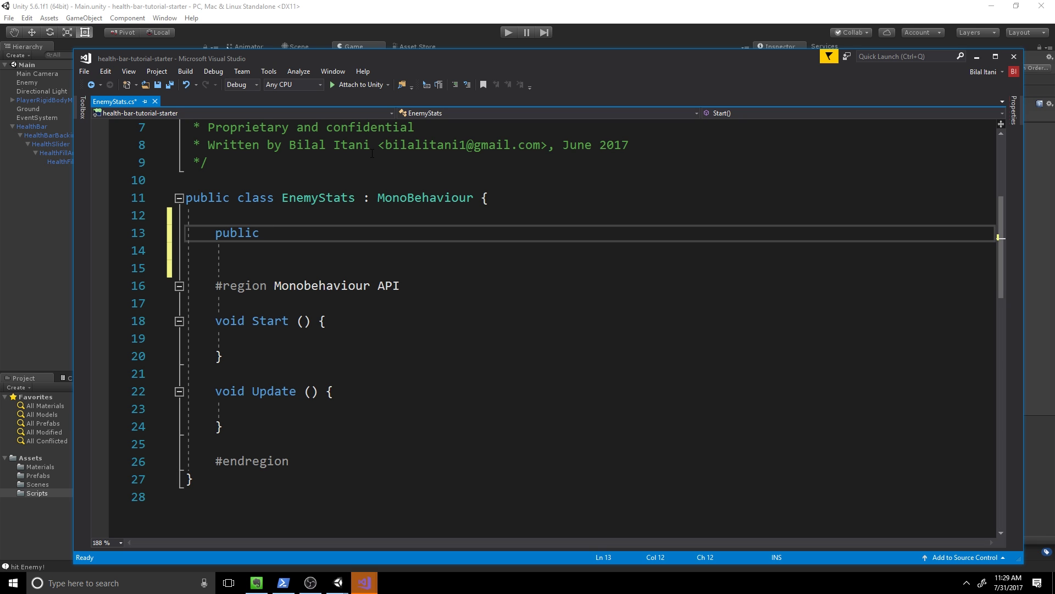
type("Transform healthBar;")
key("ctrl+s")
- Start a 'public Slider' field and add the 'using UnityEngine.UI;' directive via quick fix
key("Return")
type("public Sli")
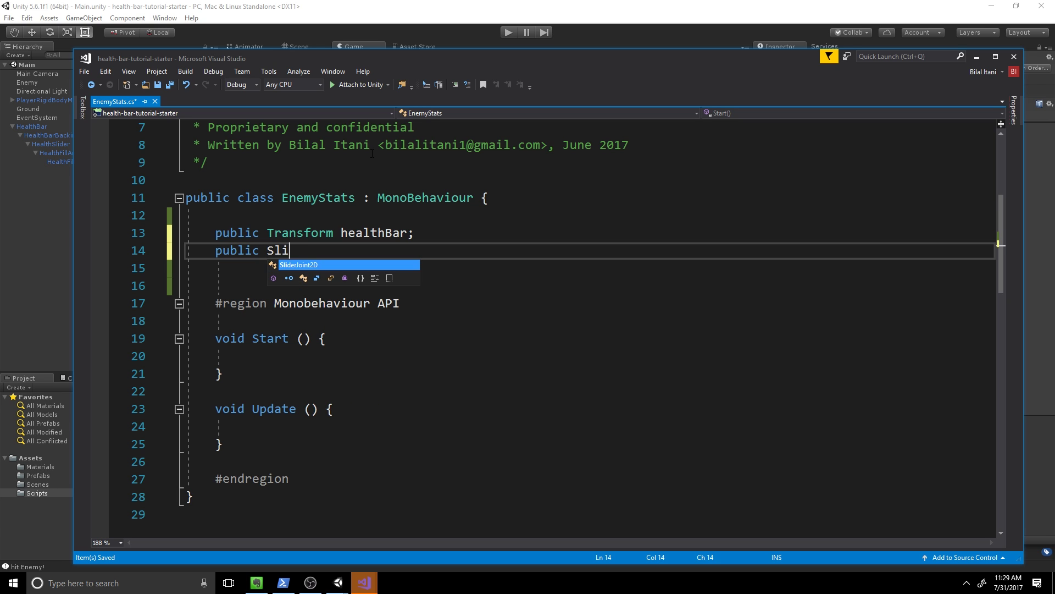
type("derJoint2D health")
key("ctrl+BackSpace")
key("BackSpace")
key("shift+Left")
key("shift+Left")
key("shift+Left")
key("shift+Left")
key("shift+Left")
key("shift+Left")
key("shift+Left")
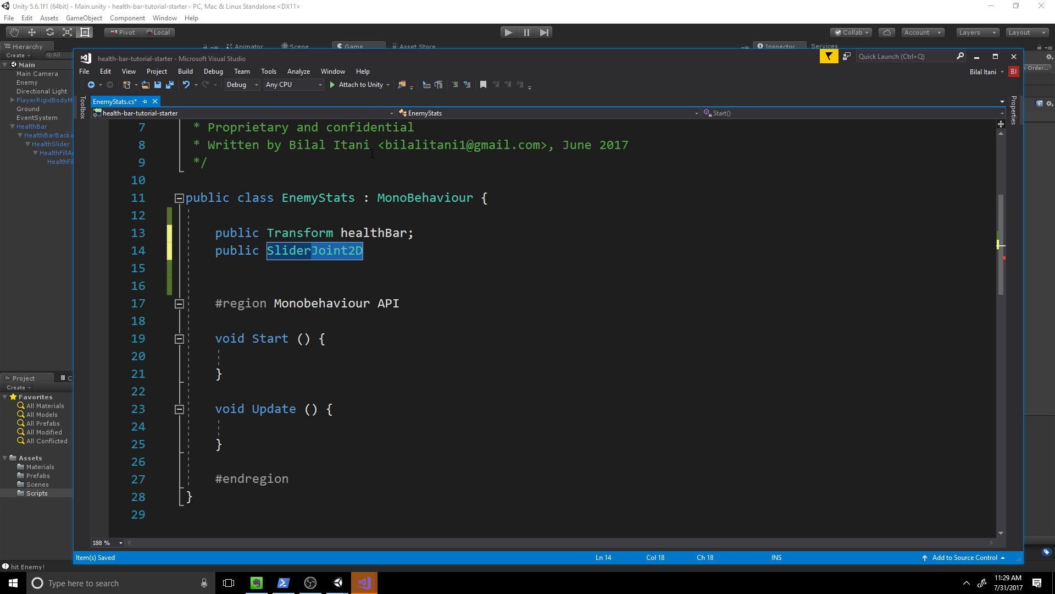
key("BackSpace")
key("ctrl+period")
key("Down")
key("Up")
key("Return")
scroll(422, 234, "up", 3)
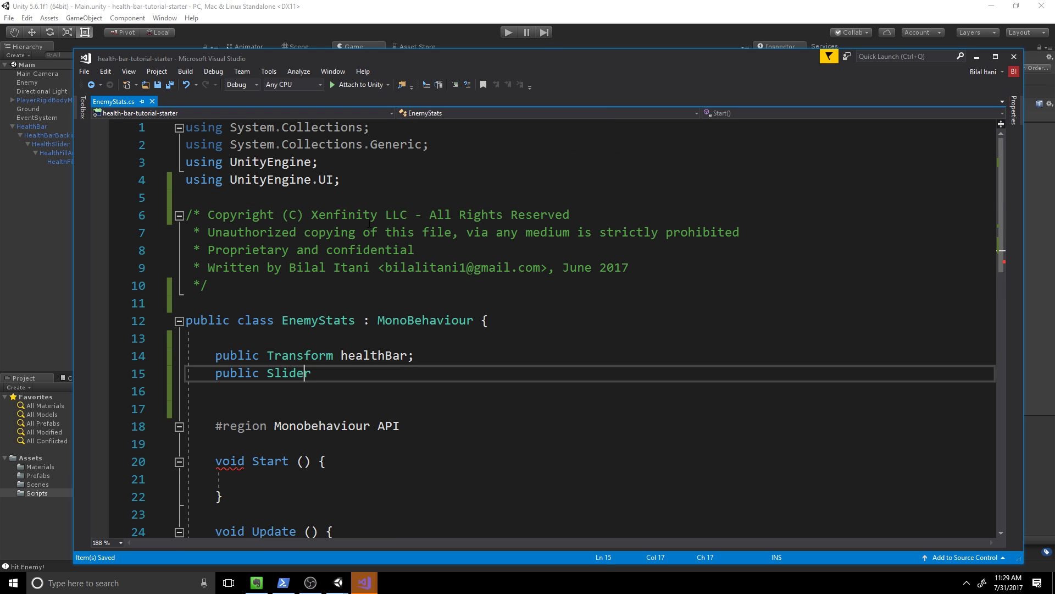
left_click_drag(371, 175, 185, 179)
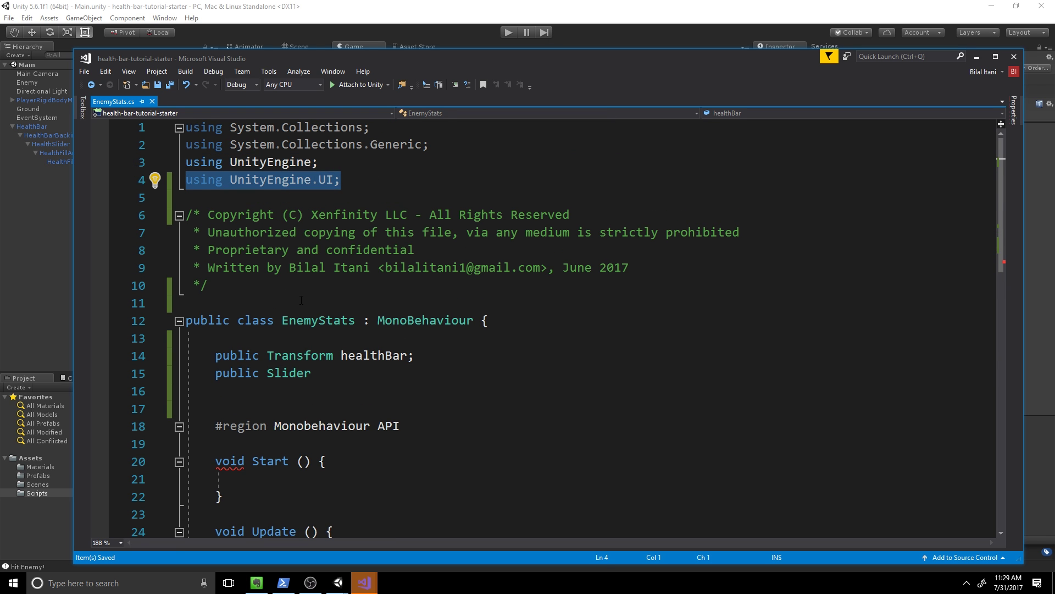
- Complete the Slider field as healthFill and declare 'public float currentHealth;'
left_click(356, 378)
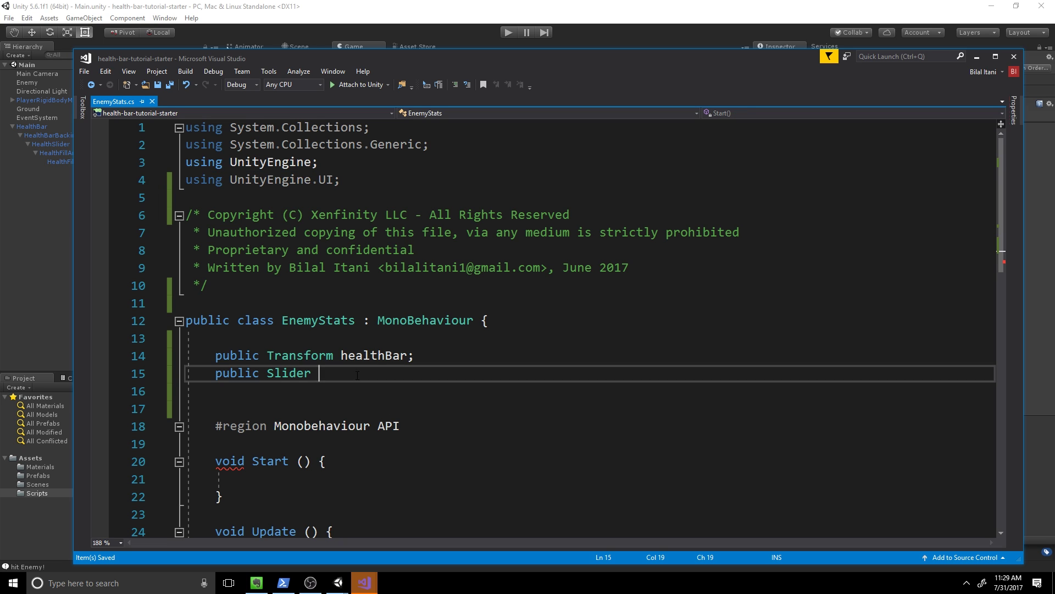
type("healthFill;")
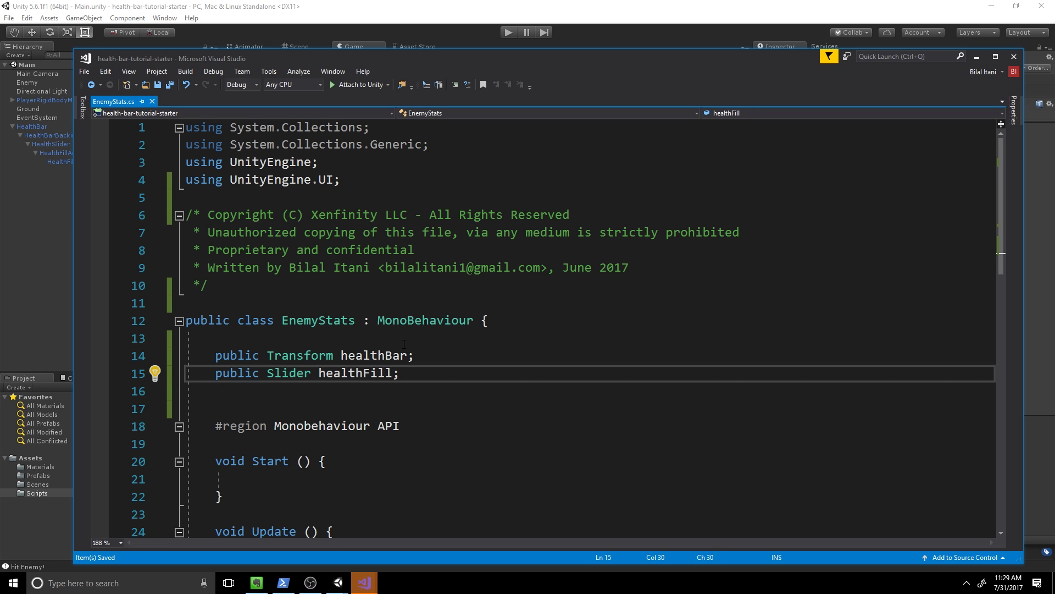
key("Return")
key("Return")
type("public ")
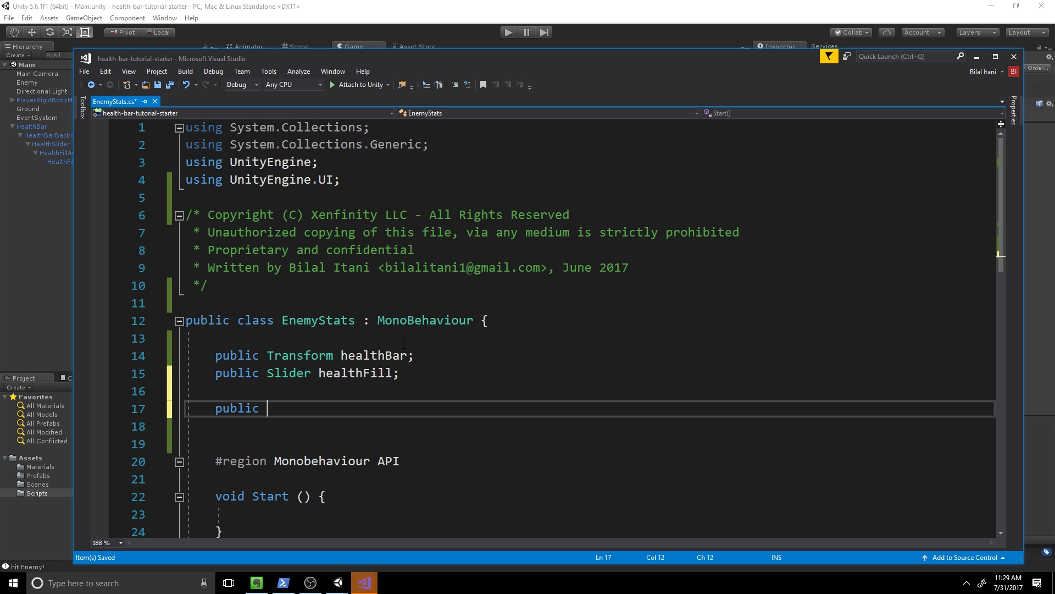
type("float currentHealth;")
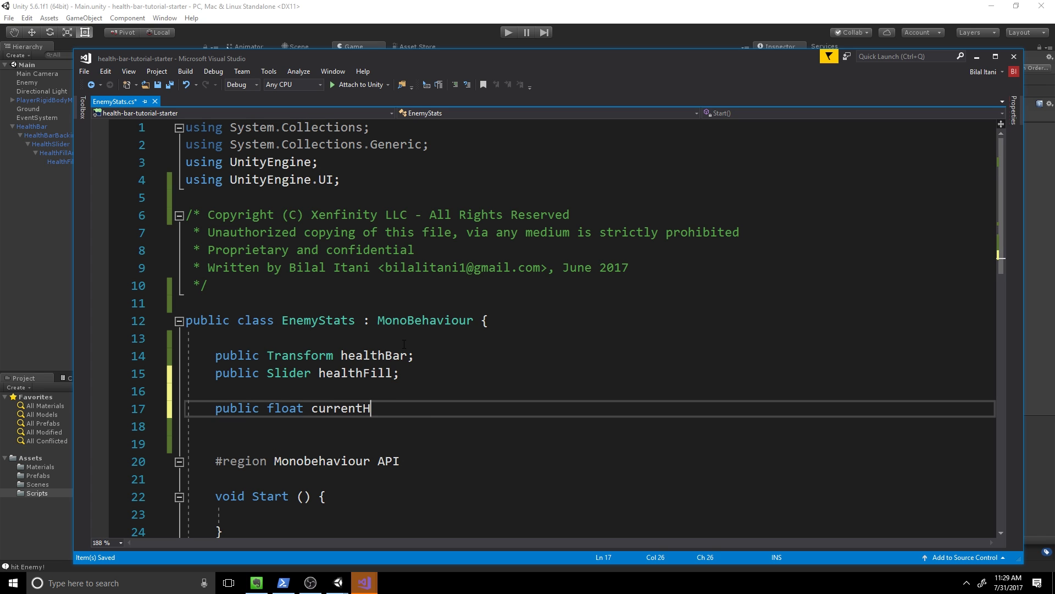
key("ctrl+s")
- Add 'public float maxHealth;' and 'public float healthBarYOffset = 2;' and save
key("ctrl+c")
key("ctrl+v")
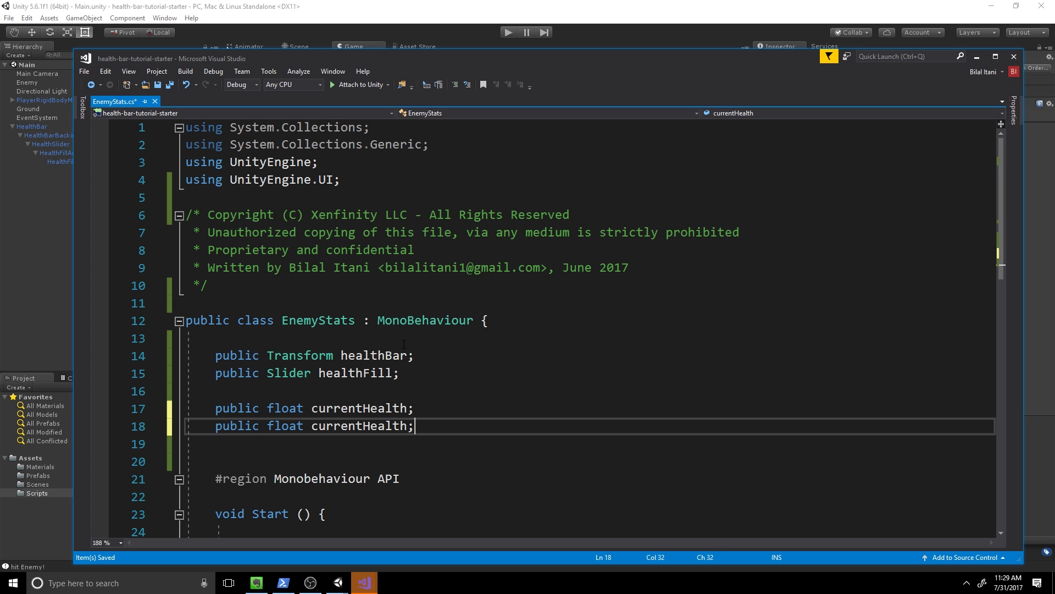
key("Home")
key("Return")
key("ctrl+Right")
key("ctrl+Right")
key("Delete")
key("Delete")
key("Delete")
key("Delete")
key("Delete")
key("Delete")
key("Delete")
type("max")
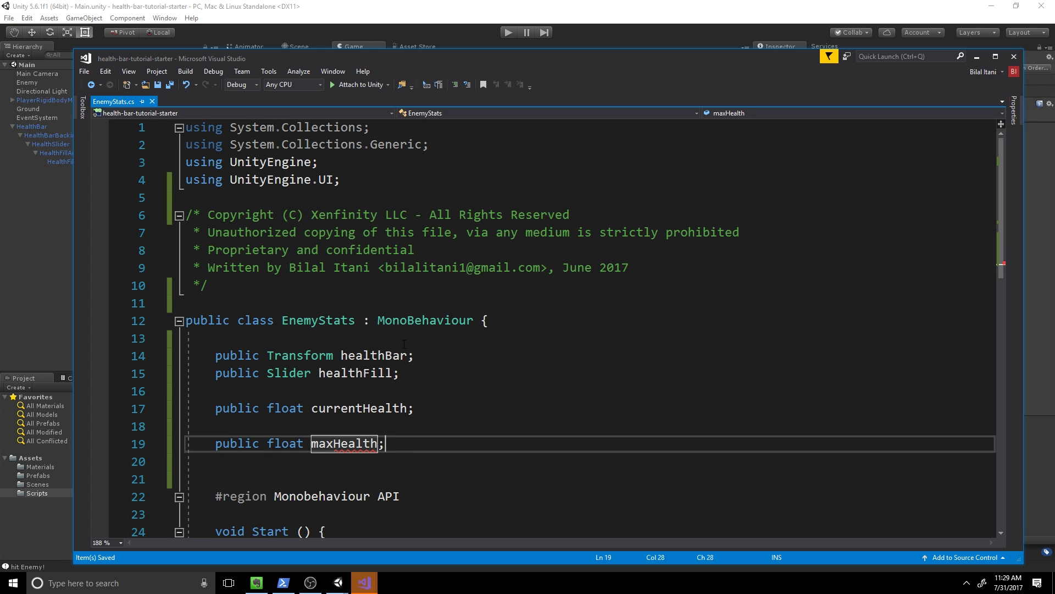
key("End")
key("Return")
key("Return")
type("public float ")
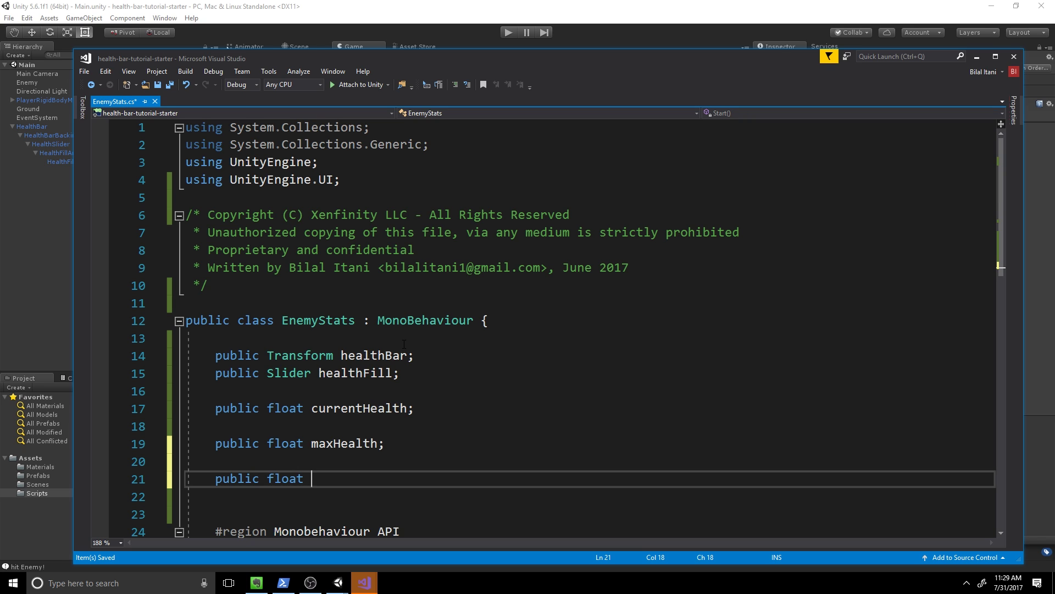
type("healthBarYOffset = 2;")
key("ctrl+s")
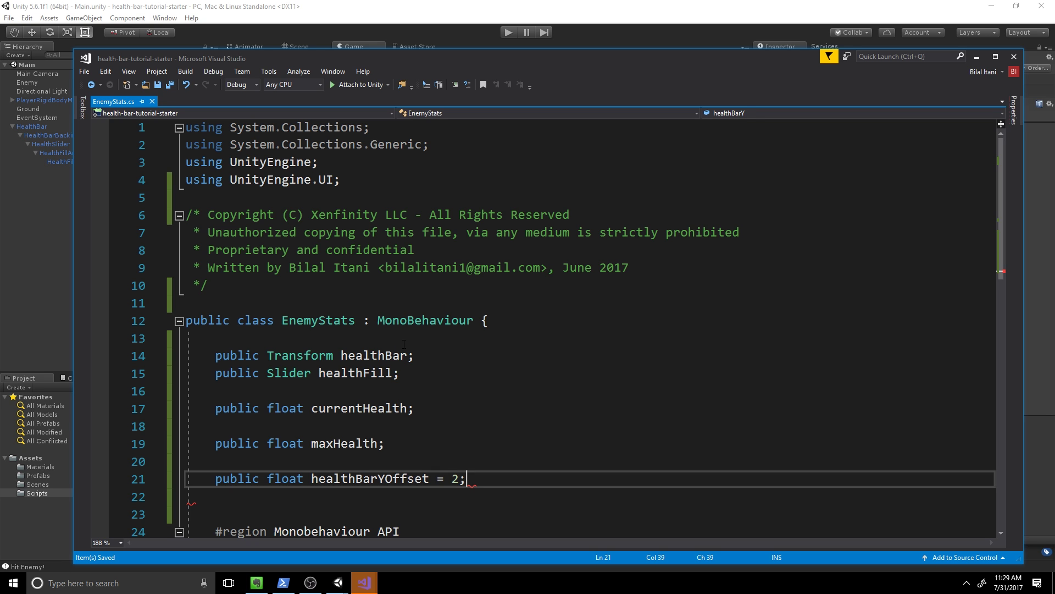
- Remove the extra blank line before the region and delete the empty Start method
key("Down")
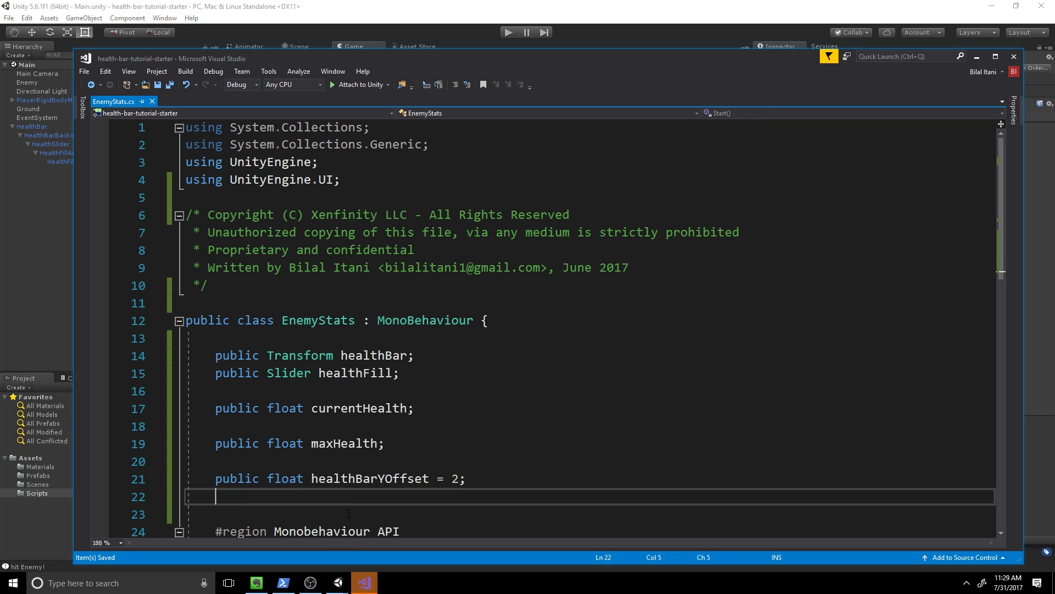
left_click(349, 513)
key("BackSpace")
scroll(384, 441, "down", 1)
key("ctrl+s")
scroll(430, 387, "down", 3)
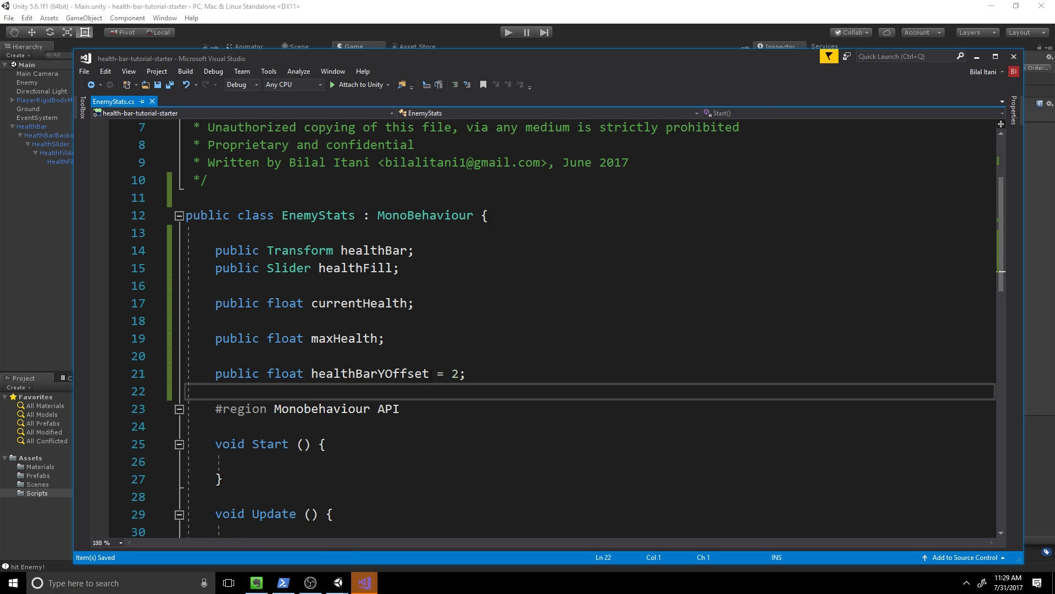
left_click(310, 319)
left_click_drag(242, 374, 261, 321)
key("BackSpace")
key("BackSpace")
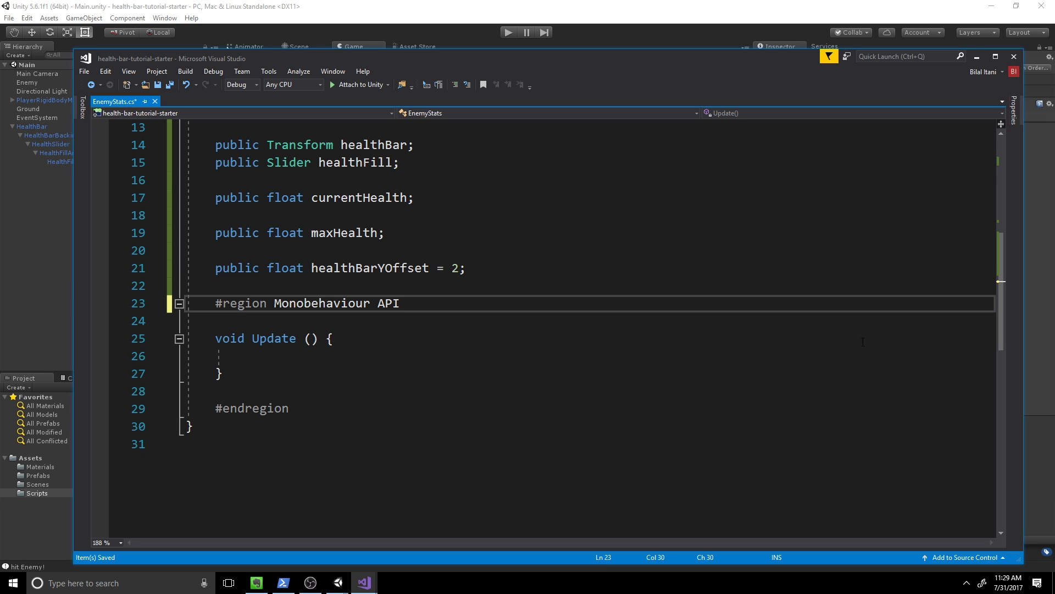